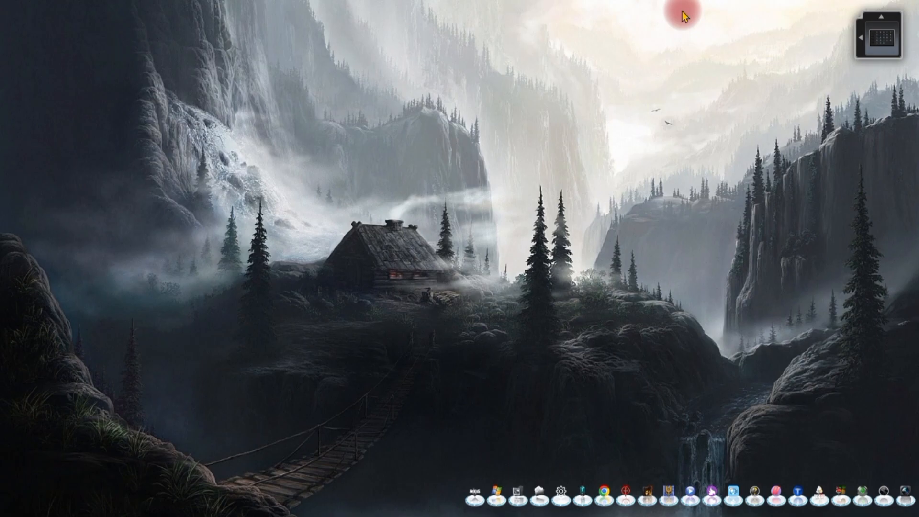
# - Switch to the open Microsoft Access database window with Alt+Tab
pyautogui.hotkey('alt', 'Tab')
pyautogui.hotkey('alt', 'Tab')
pyautogui.hotkey('alt', 'Tab')
pyautogui.hotkey('alt', 'Tab')
pyautogui.hotkey('alt', 'Tab')
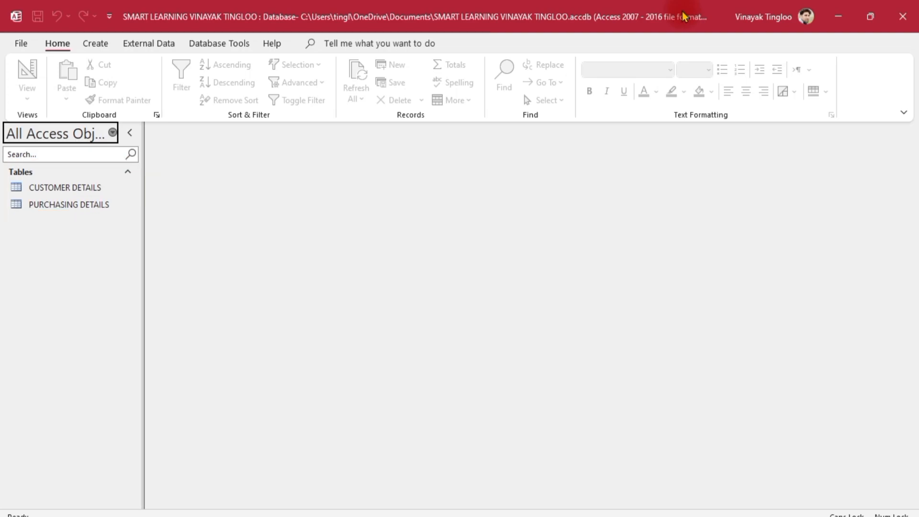
# - Open the CUSTOMER DETAILS and PURCHASING DETAILS tables, then go back to CUSTOMER DETAILS
pyautogui.doubleClick(33, 186)
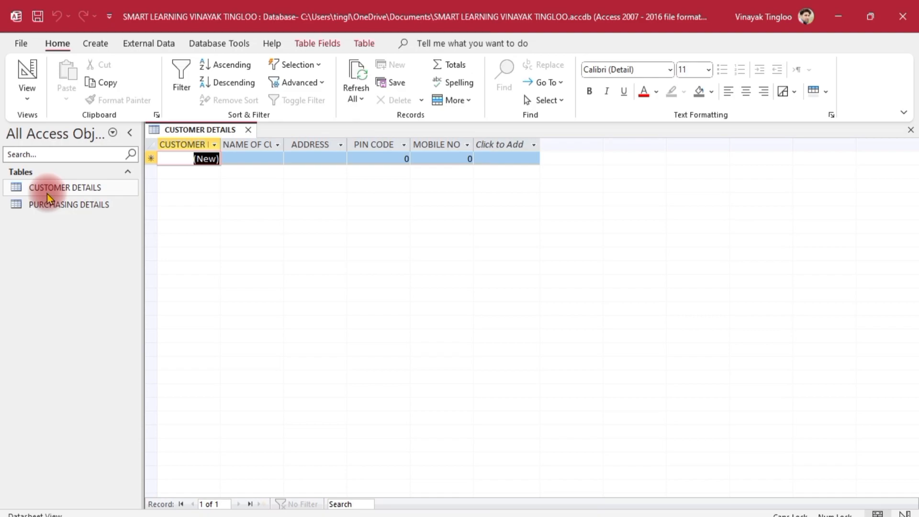
pyautogui.doubleClick(48, 206)
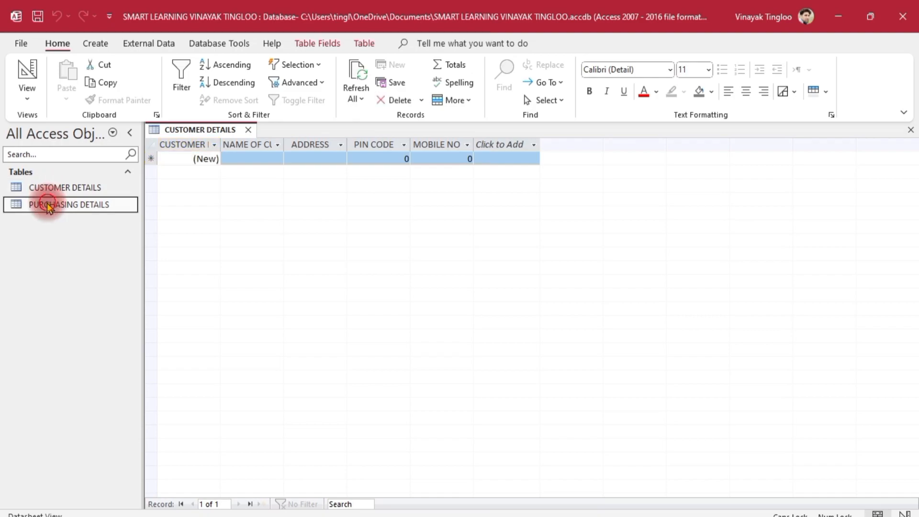
pyautogui.click(205, 130)
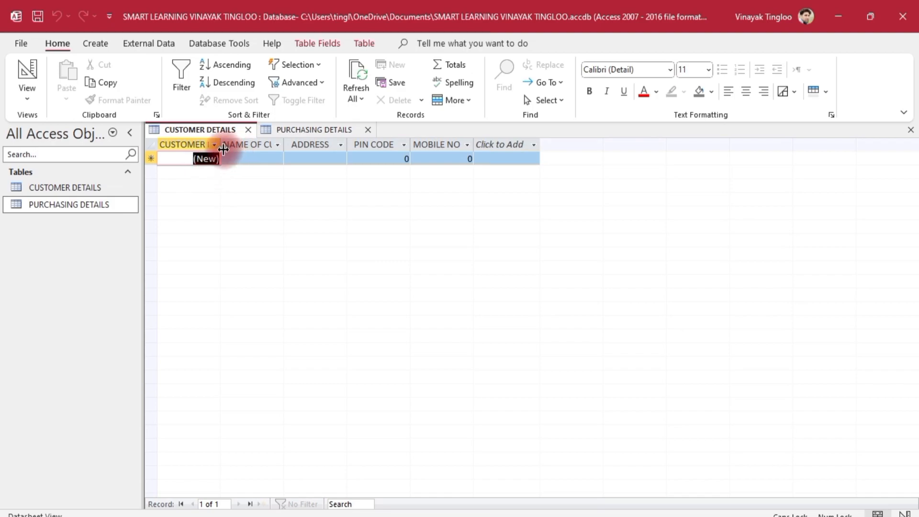
# - Widen the CUSTOMER ID, NAME OF CUSTOMER, ADDRESS, PIN CODE and MOBILE NO columns
pyautogui.moveTo(220, 144); pyautogui.dragTo(254, 146)
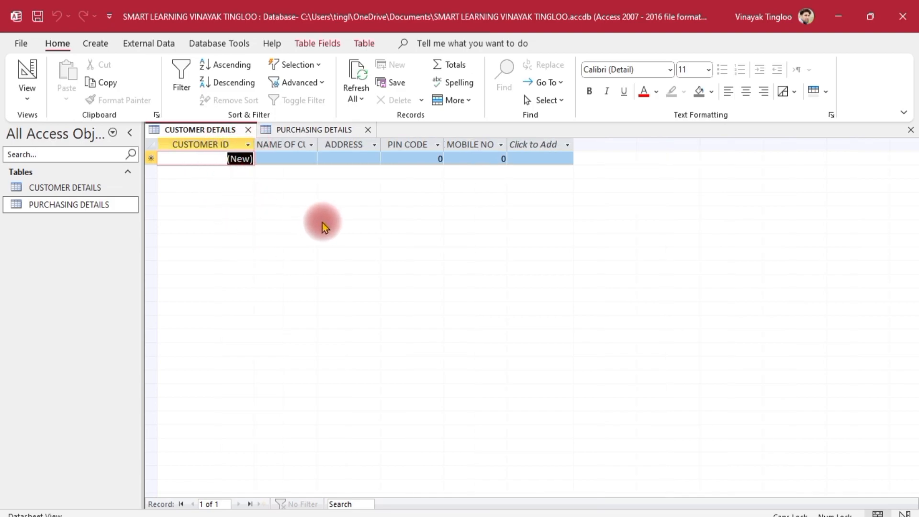
pyautogui.moveTo(321, 144); pyautogui.dragTo(382, 144)
pyautogui.moveTo(445, 144); pyautogui.dragTo(462, 144)
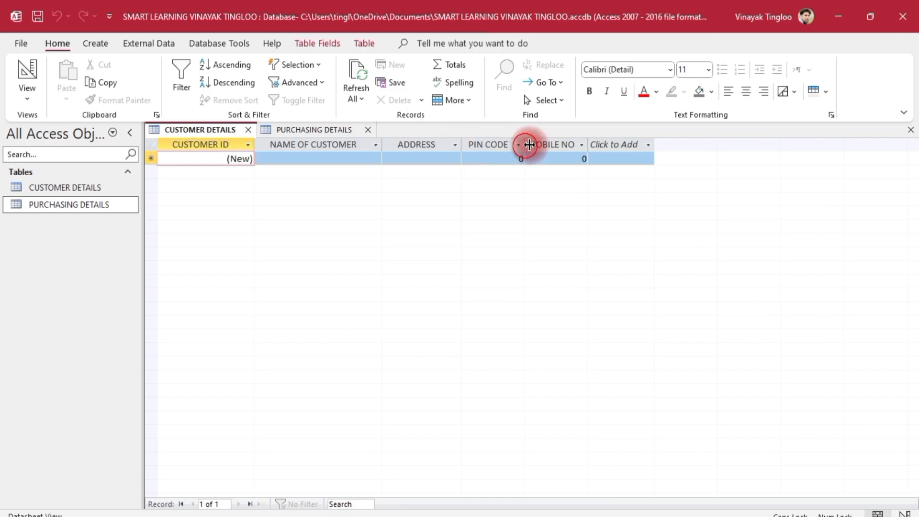
pyautogui.moveTo(526, 147); pyautogui.dragTo(572, 149)
pyautogui.moveTo(637, 140); pyautogui.dragTo(675, 139)
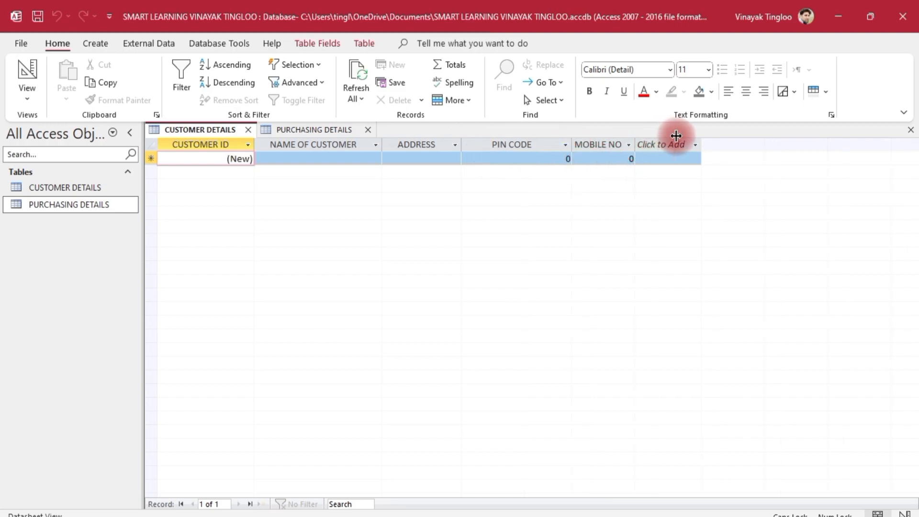
pyautogui.click(594, 229)
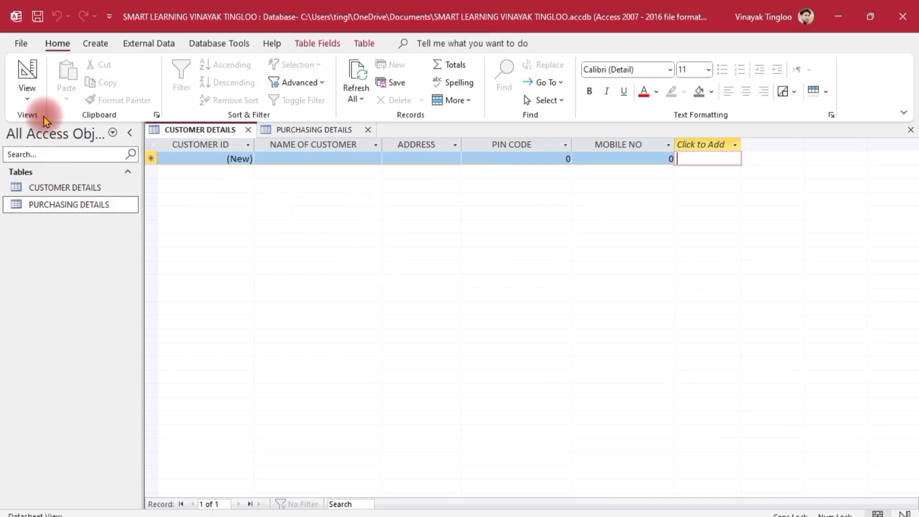
# - Review CUSTOMER DETAILS in Design View, then switch to the PURCHASING DETAILS datasheet
pyautogui.click(25, 98)
pyautogui.click(55, 154)
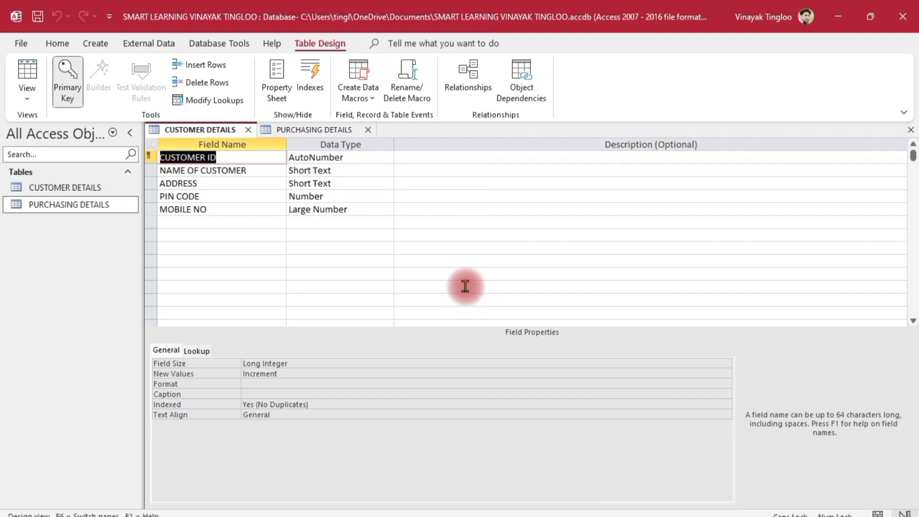
pyautogui.click(313, 130)
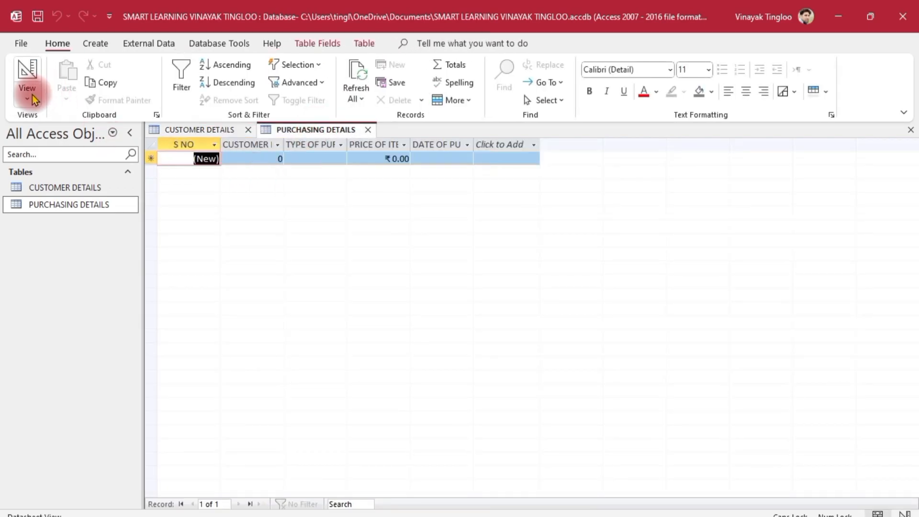
# - Inspect the PURCHASING DETAILS fields in Design View, then return to the CUSTOMER DETAILS design
pyautogui.click(33, 95)
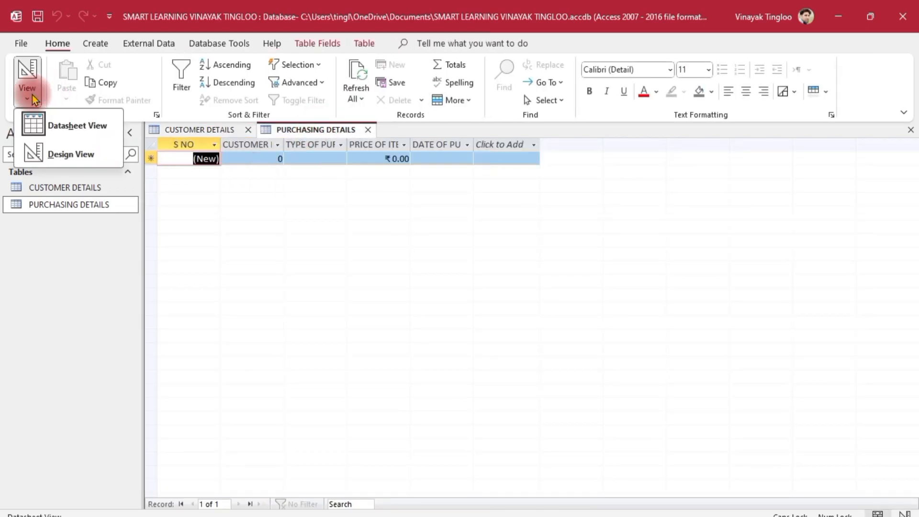
pyautogui.click(48, 154)
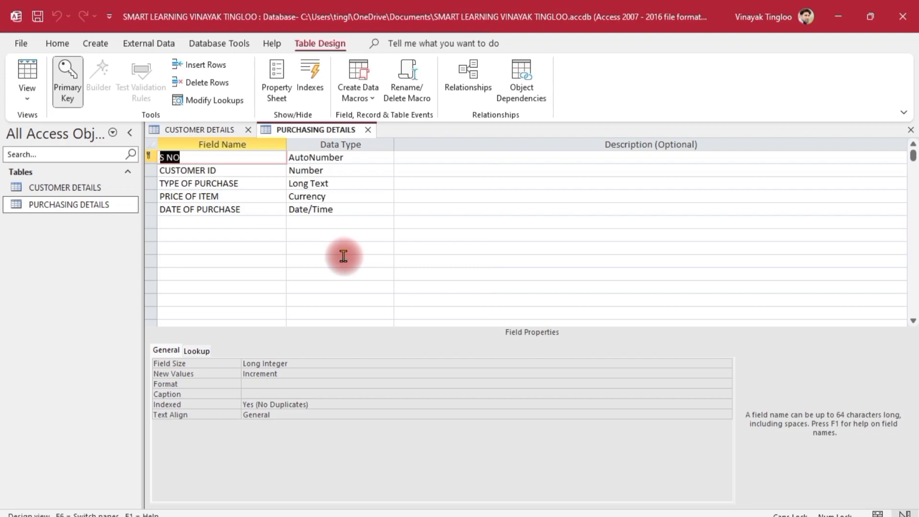
pyautogui.click(194, 130)
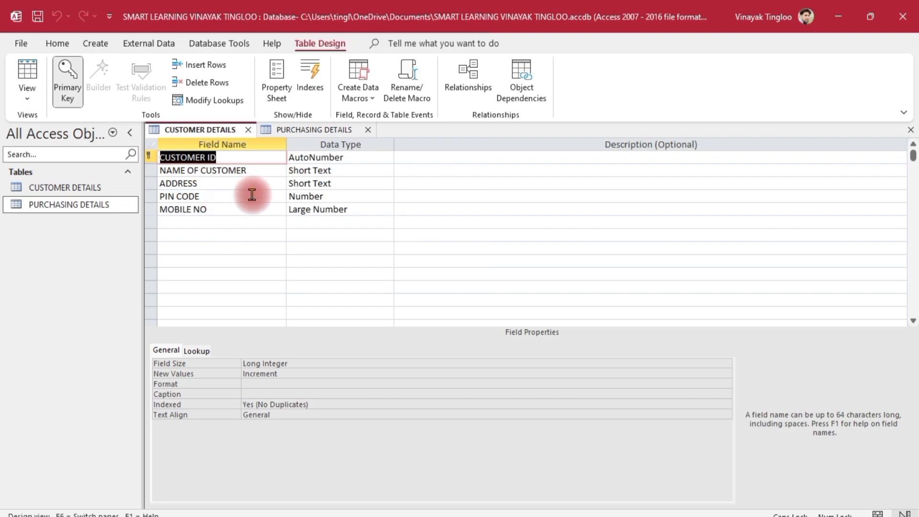
# - Close both table designs, save CUSTOMER DETAILS, and reopen it in datasheet view
pyautogui.click(310, 132)
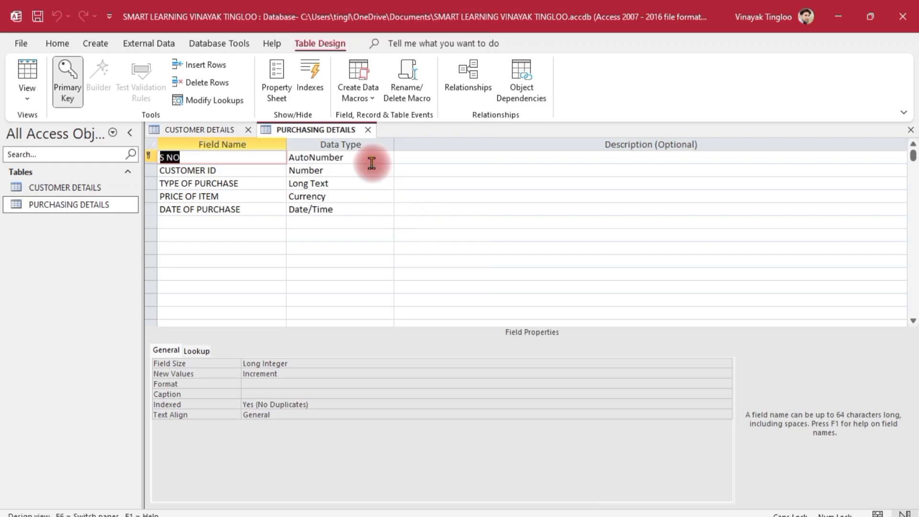
pyautogui.click(368, 130)
pyautogui.click(247, 130)
pyautogui.click(411, 308)
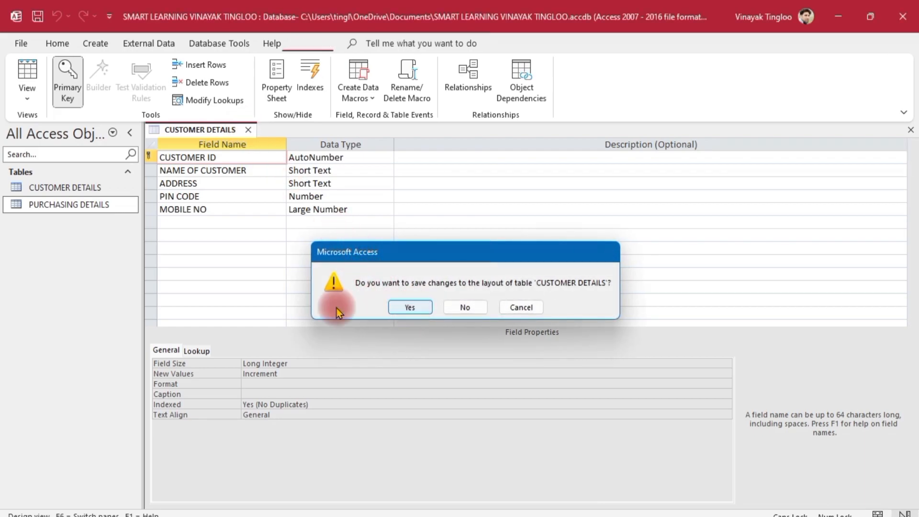
pyautogui.doubleClick(82, 185)
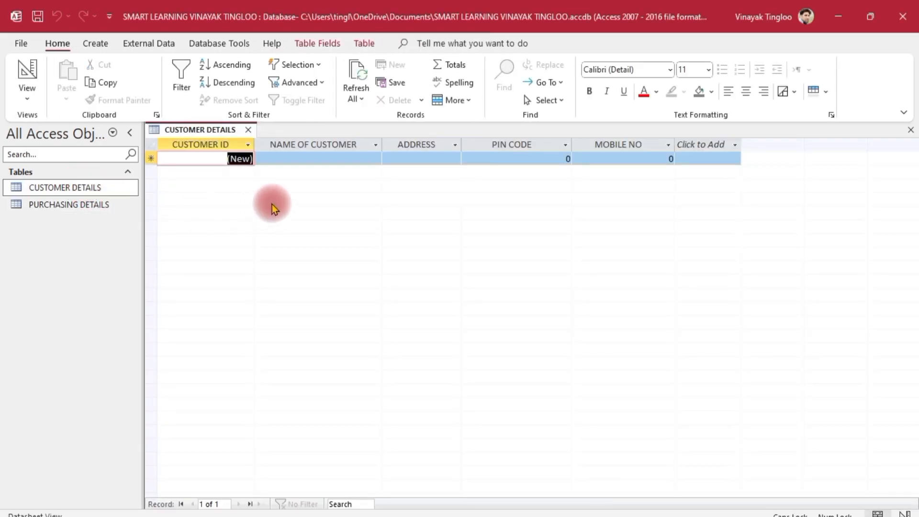
# - Enter the first customer record: full name, address, pin code and mobile number
pyautogui.click(300, 160)
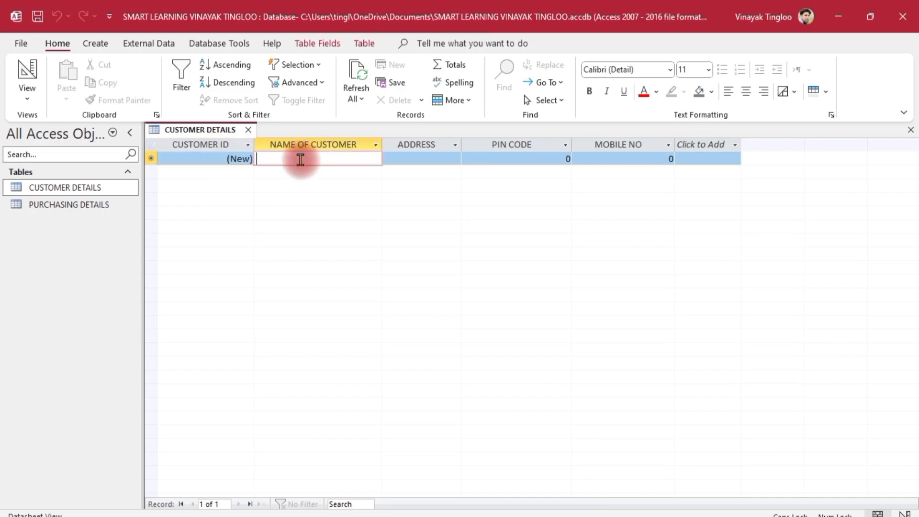
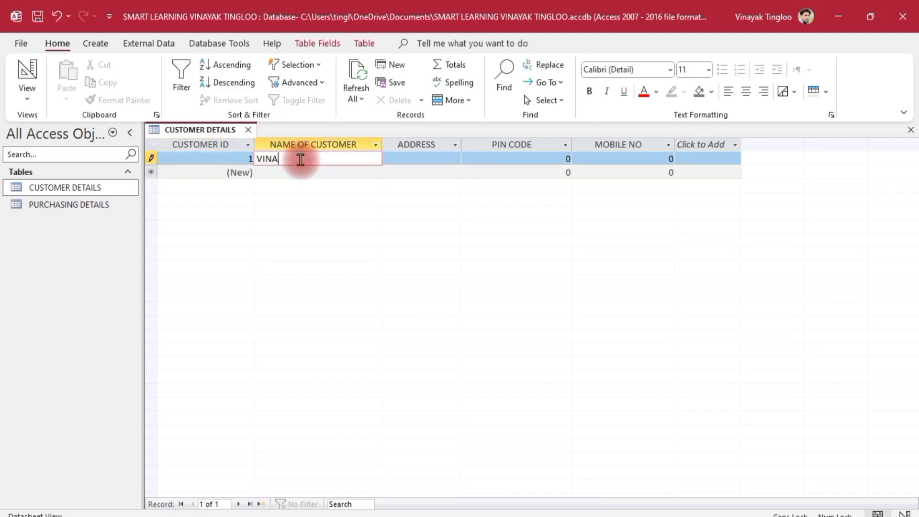
pyautogui.press('Tab')
pyautogui.write('JAMMU')
pyautogui.press('Tab')
pyautogui.write('181818')
pyautogui.press('Tab')
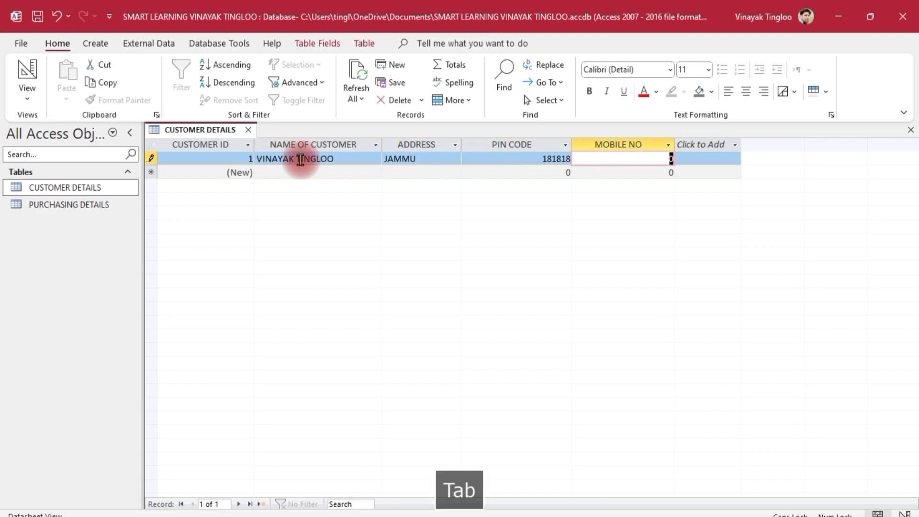
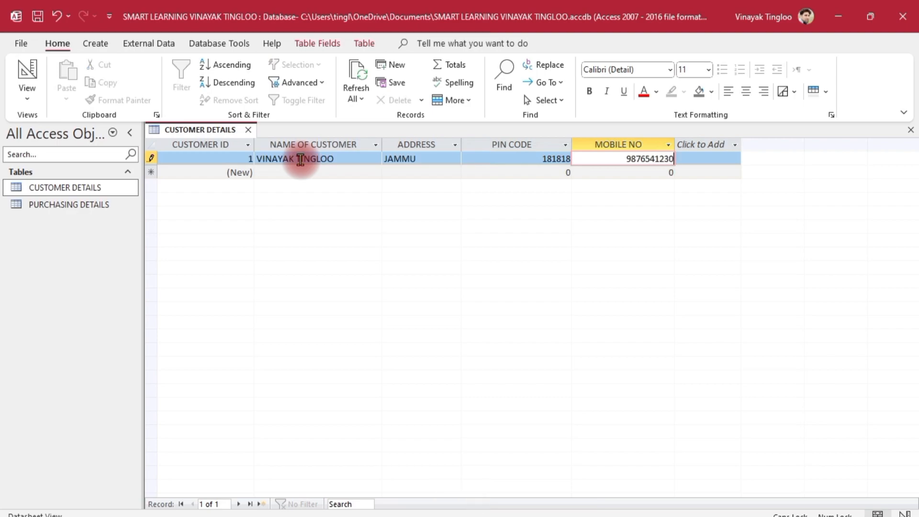
pyautogui.press('Tab')
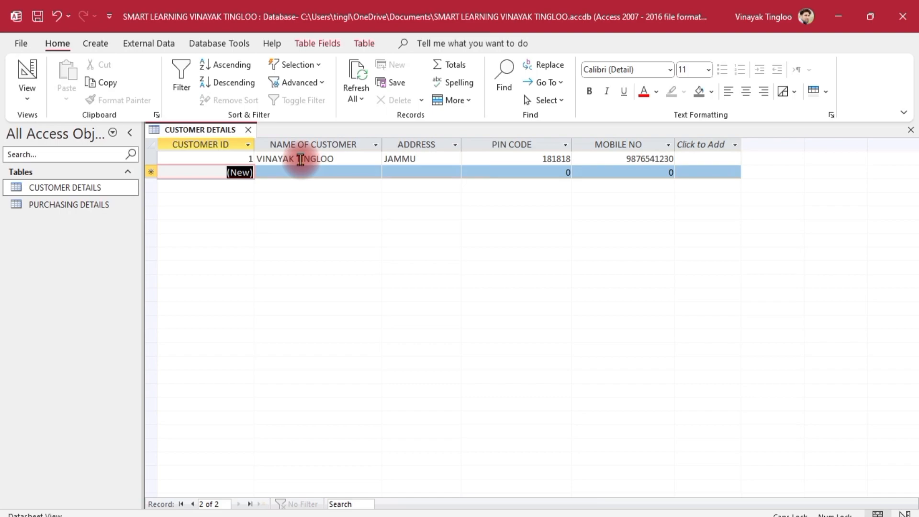
# - Add a second customer record with its name, address, pin code and mobile number
pyautogui.press('Tab')
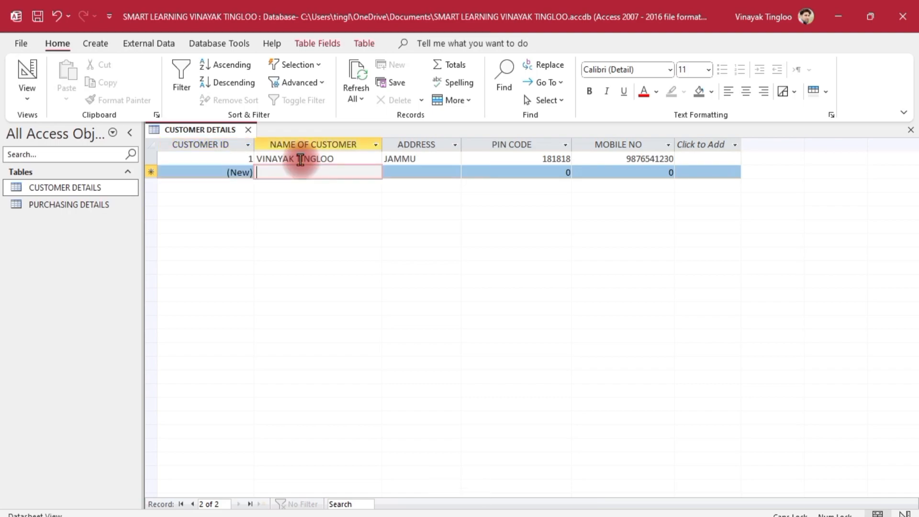
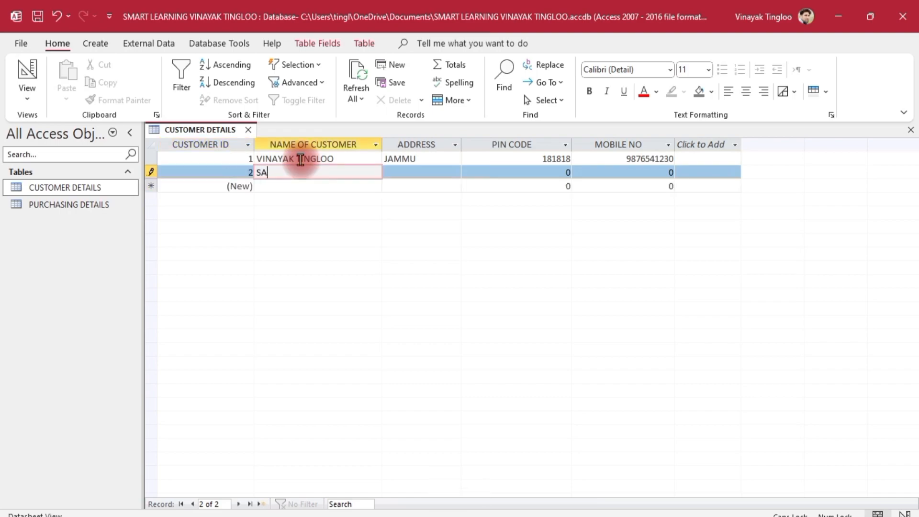
pyautogui.press('Tab')
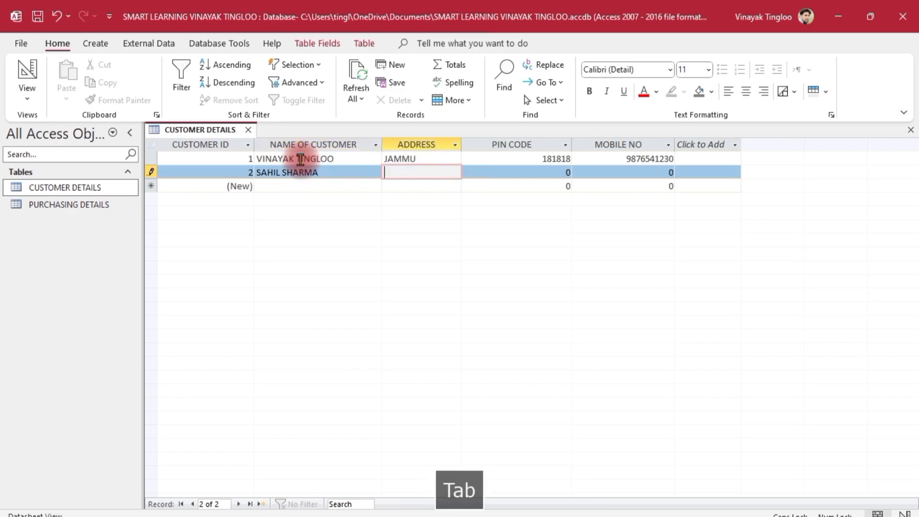
pyautogui.write('REASI')
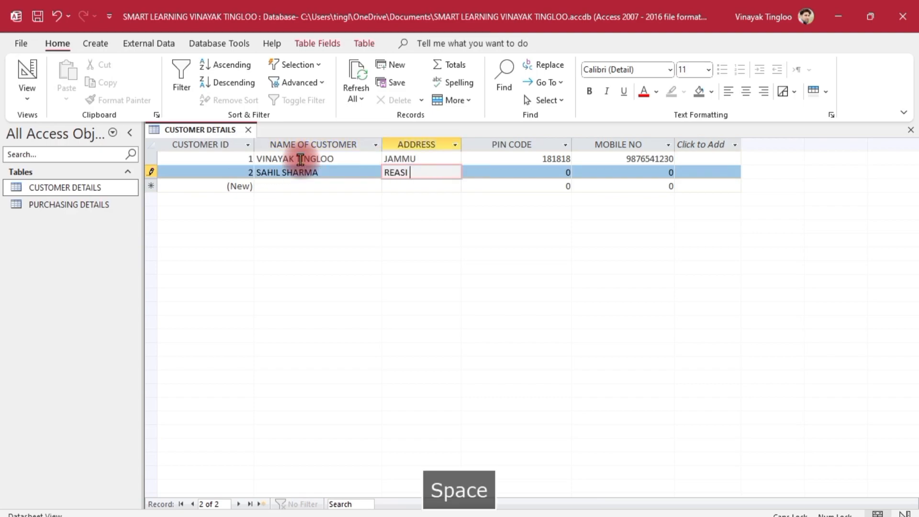
pyautogui.press('Tab')
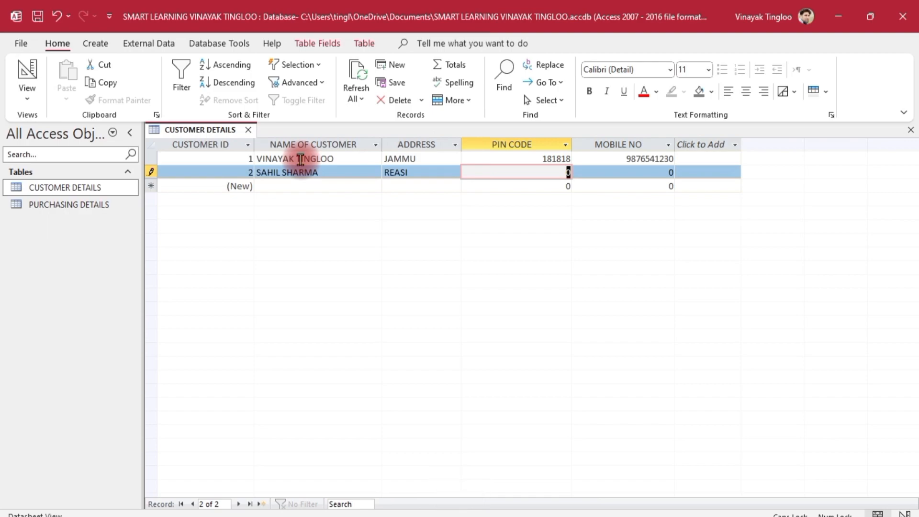
pyautogui.write('151515')
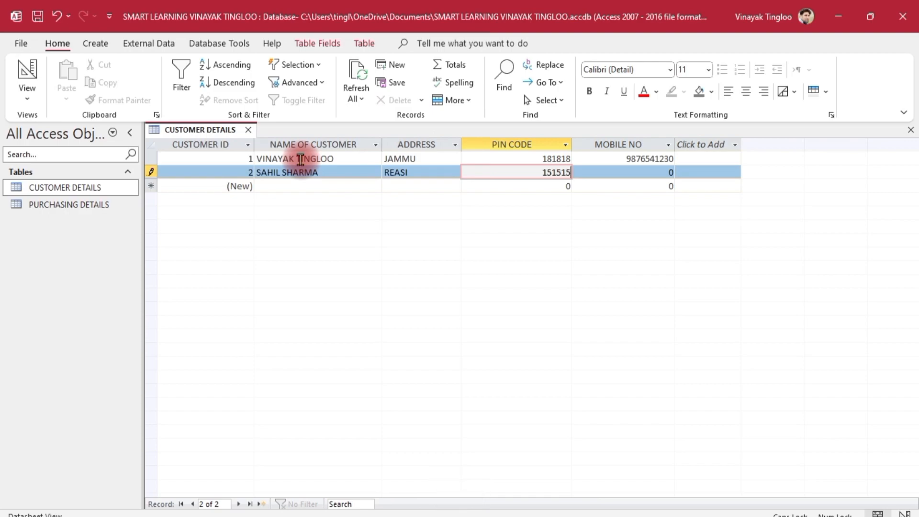
pyautogui.press('Tab')
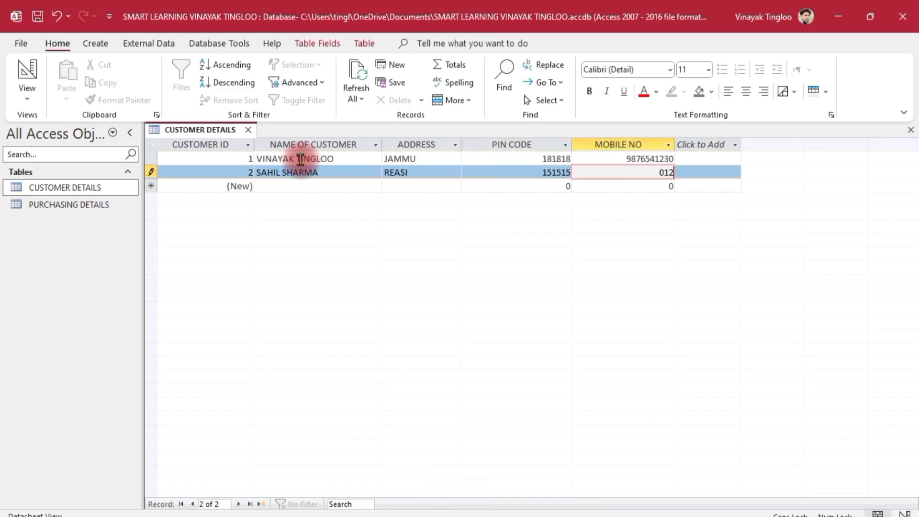
pyautogui.press('Tab')
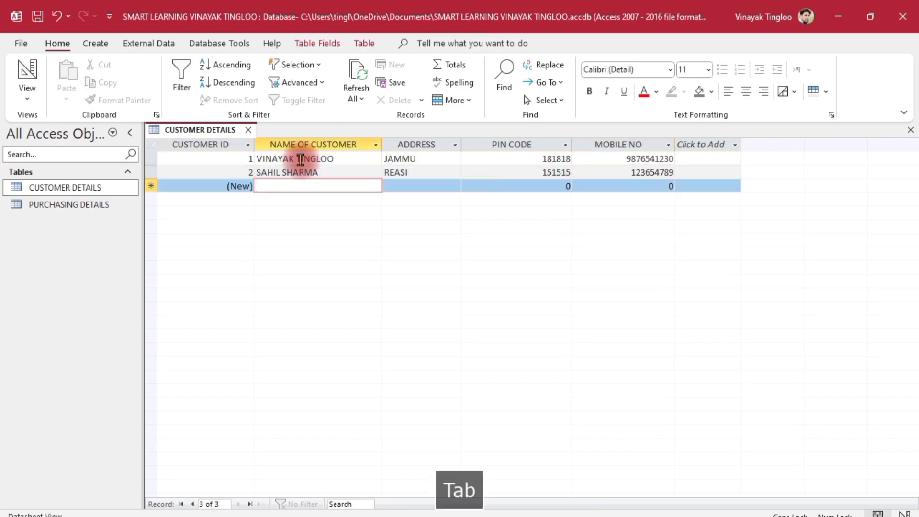
# - Fill in a third customer's name, address, pin code and mobile number
pyautogui.press('Tab')
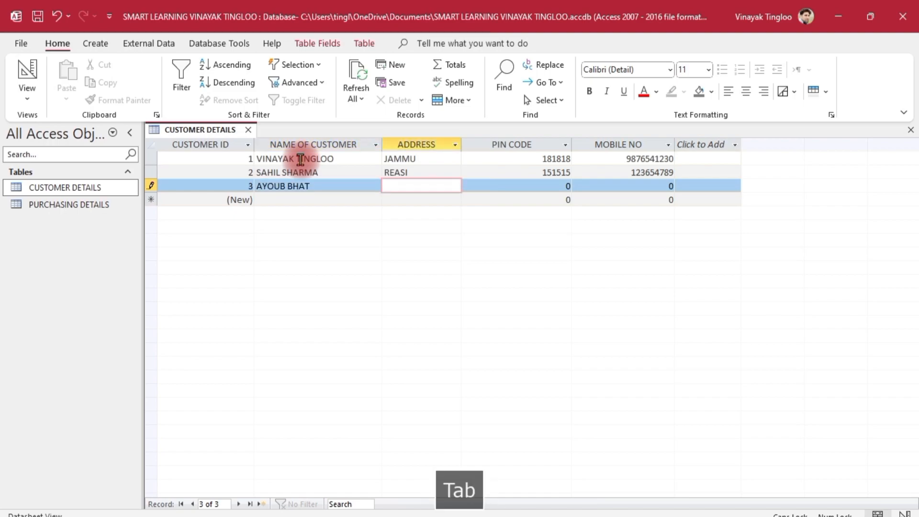
pyautogui.write('SRINAGAR')
pyautogui.press('Tab')
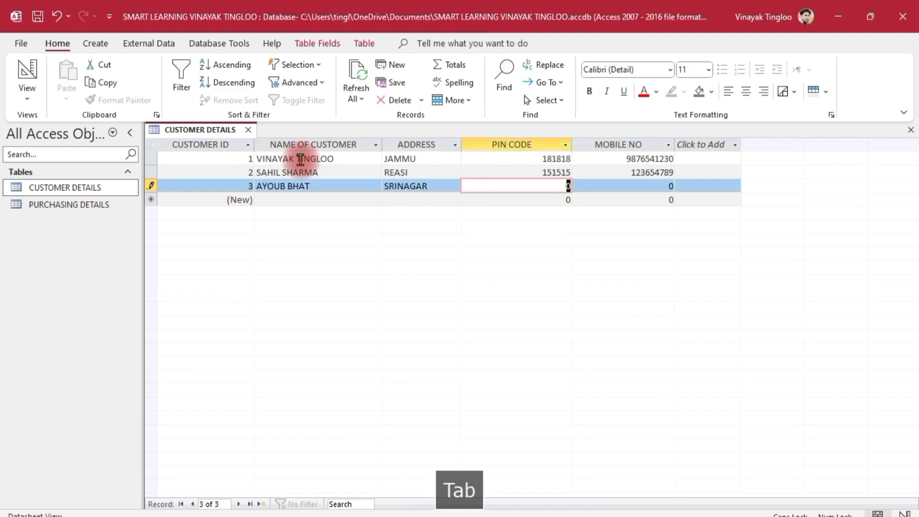
pyautogui.write('111111')
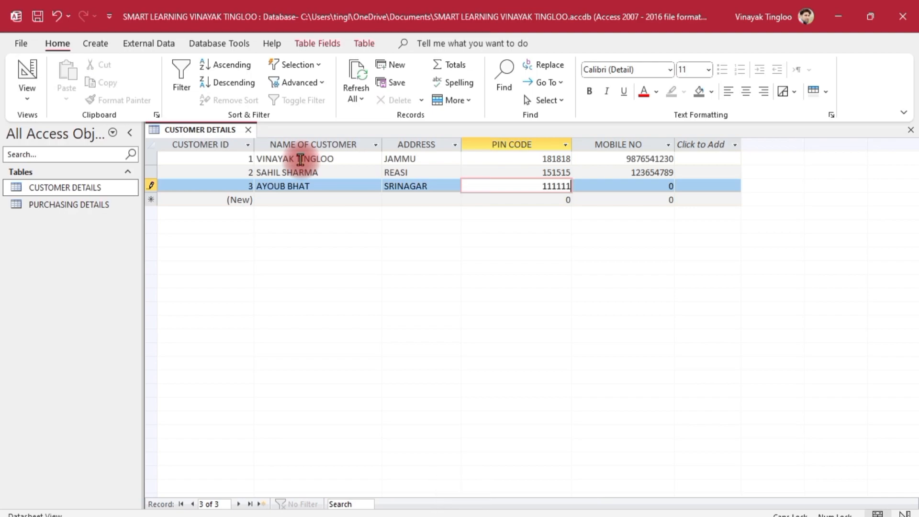
pyautogui.press('Tab')
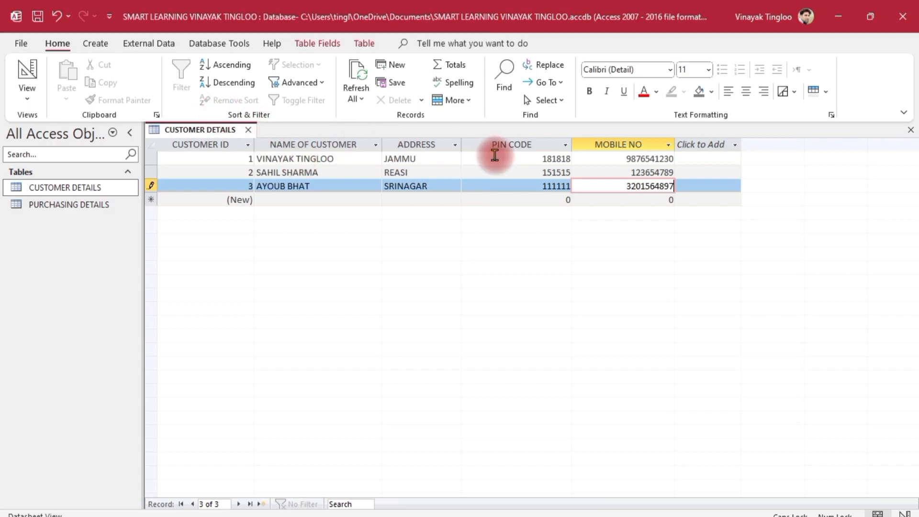
# - Correct the second customer's mobile number by adding a 0
pyautogui.click(655, 173)
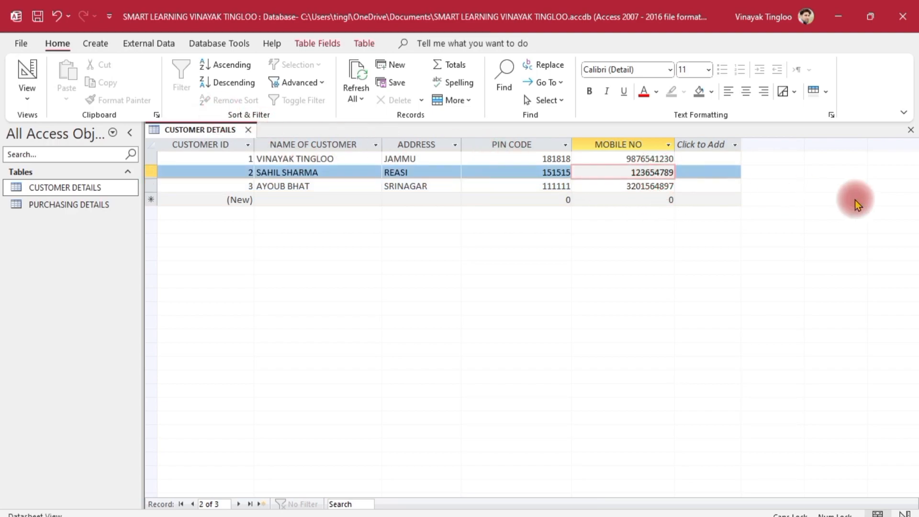
pyautogui.write('0')
pyautogui.click(552, 253)
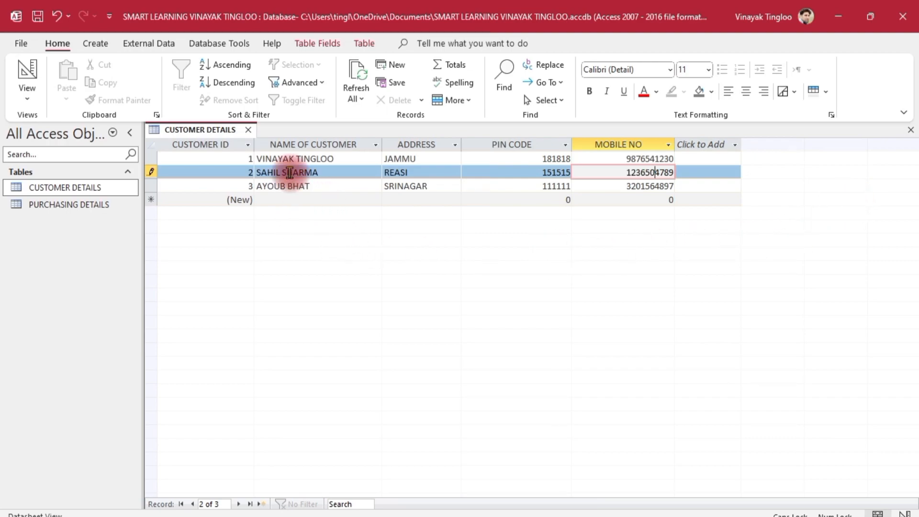
pyautogui.click(302, 201)
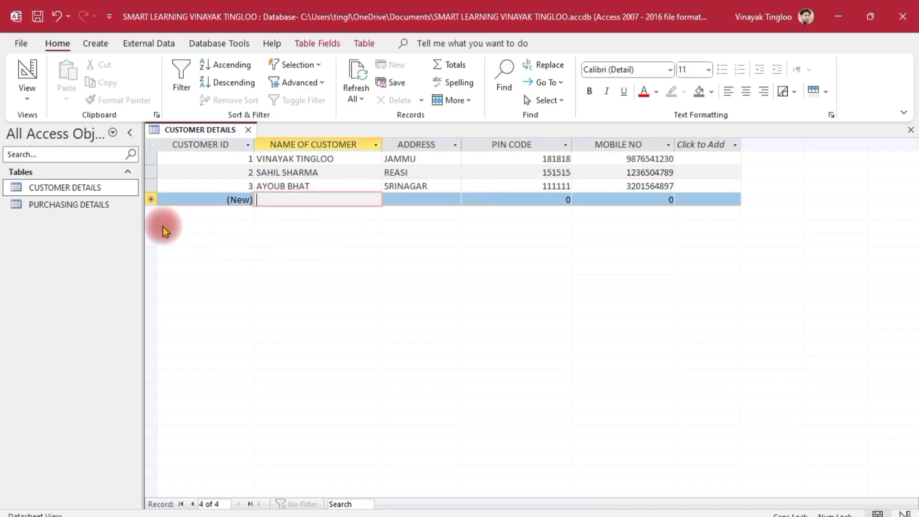
# - Open the PURCHASING DETAILS table at the first record's customer ID
pyautogui.click(75, 205)
pyautogui.doubleClick(76, 205)
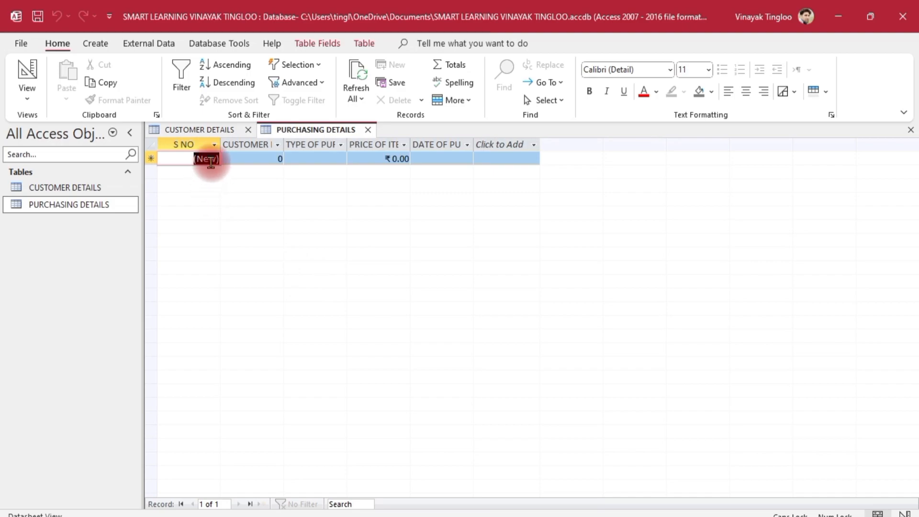
pyautogui.click(258, 158)
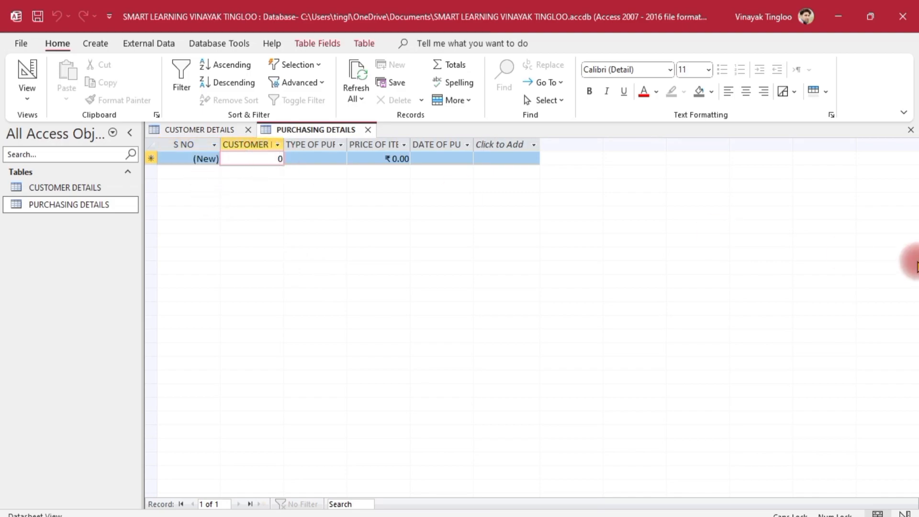
# - Set the first purchase's CUSTOMER ID to 1
pyautogui.write('1')
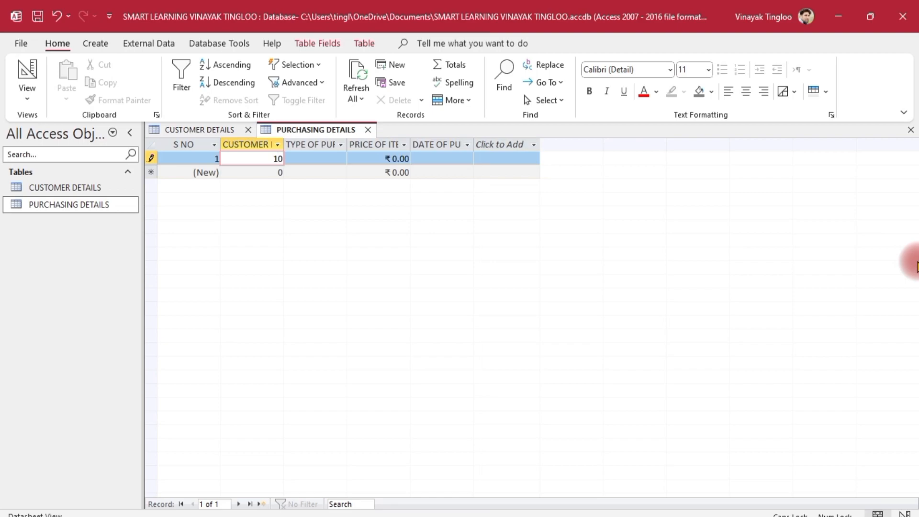
pyautogui.press('Delete')
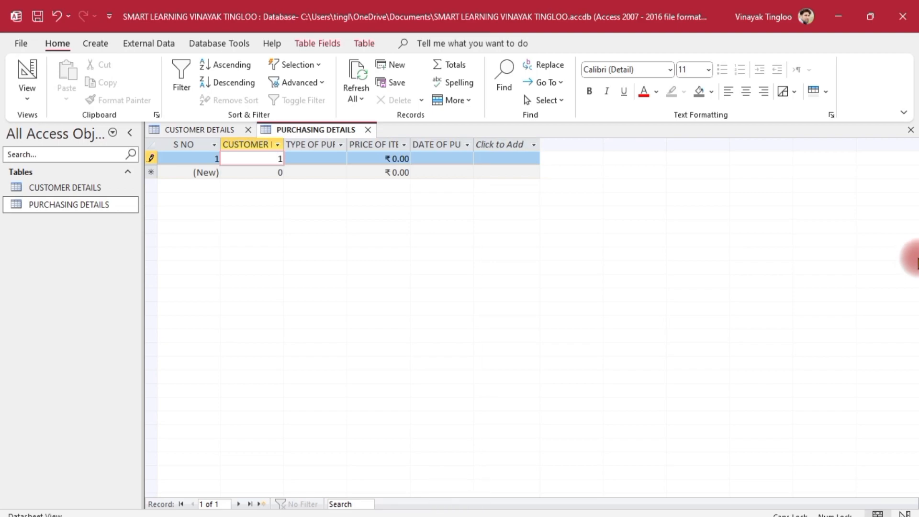
pyautogui.click(317, 164)
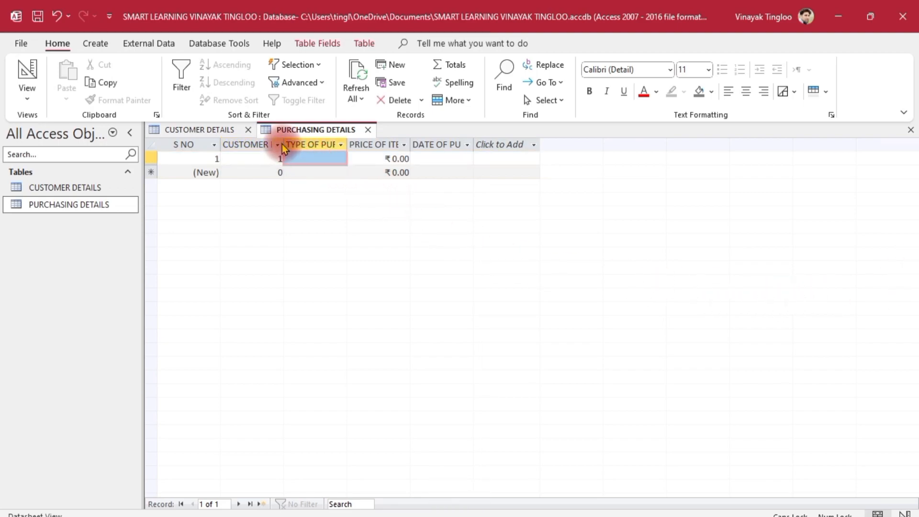
# - Widen the CUSTOMER ID, TYPE OF PURCHASE, PRICE OF ITEM and DATE OF PURCHASE columns
pyautogui.moveTo(285, 144); pyautogui.dragTo(338, 146)
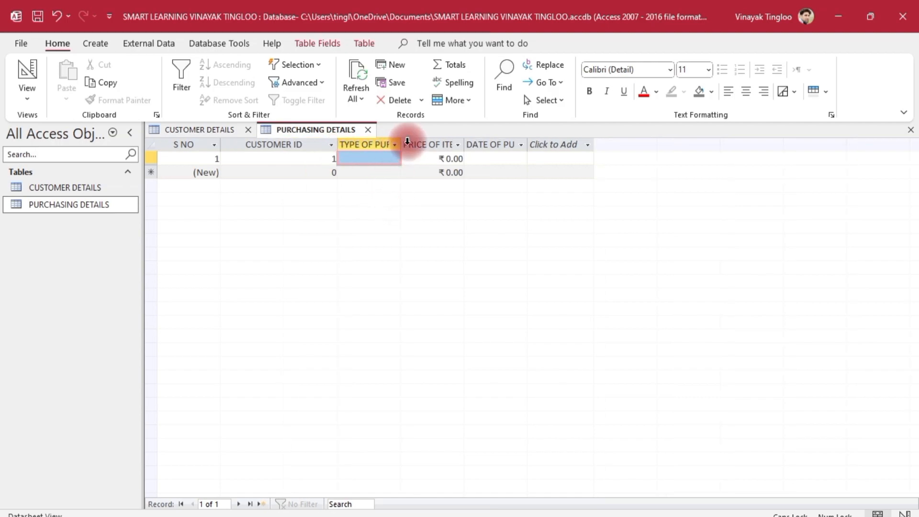
pyautogui.moveTo(403, 144); pyautogui.dragTo(450, 144)
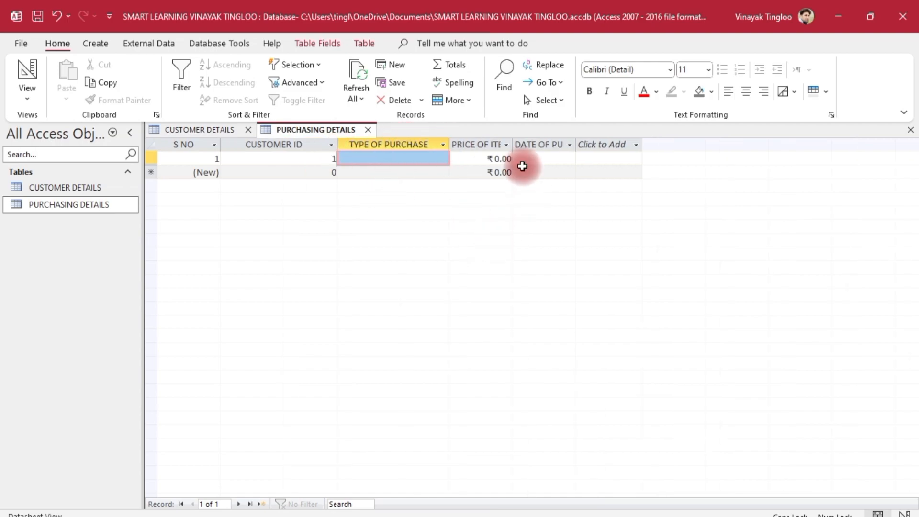
pyautogui.moveTo(513, 141); pyautogui.dragTo(555, 144)
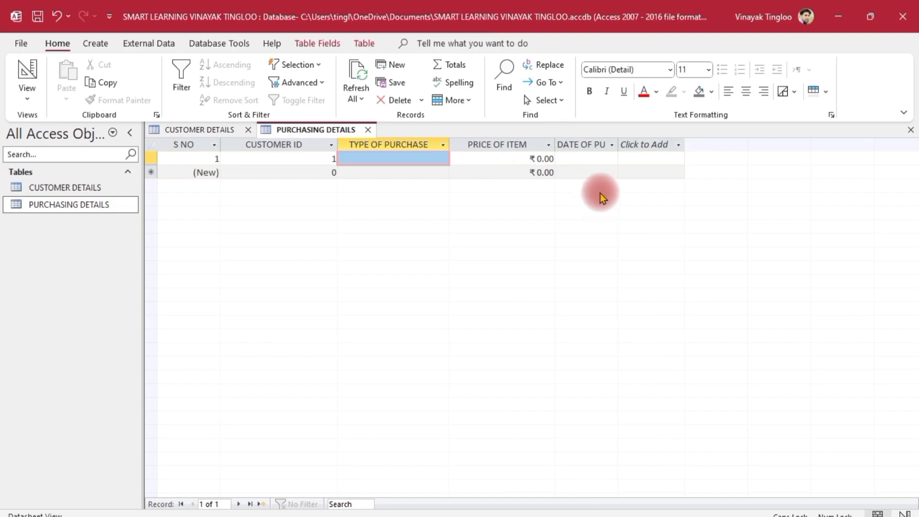
pyautogui.moveTo(619, 139); pyautogui.dragTo(664, 144)
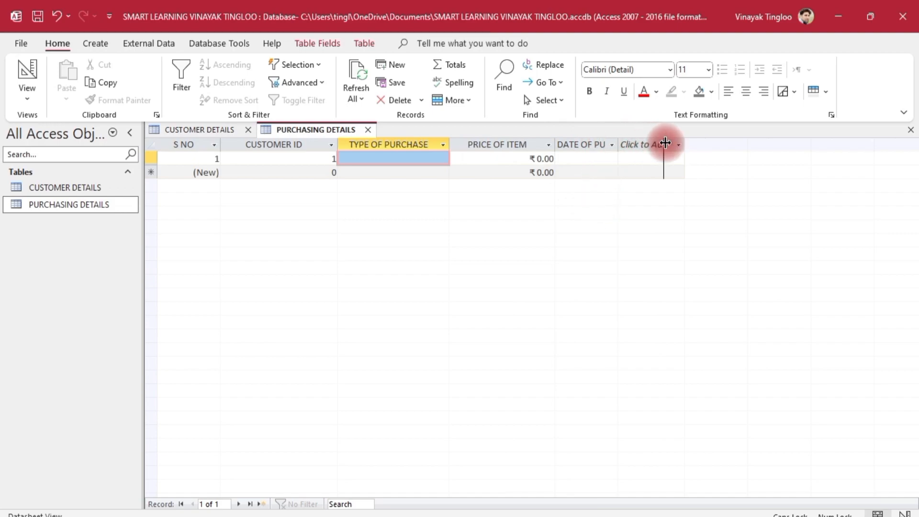
pyautogui.click(666, 144)
pyautogui.click(524, 241)
pyautogui.click(371, 158)
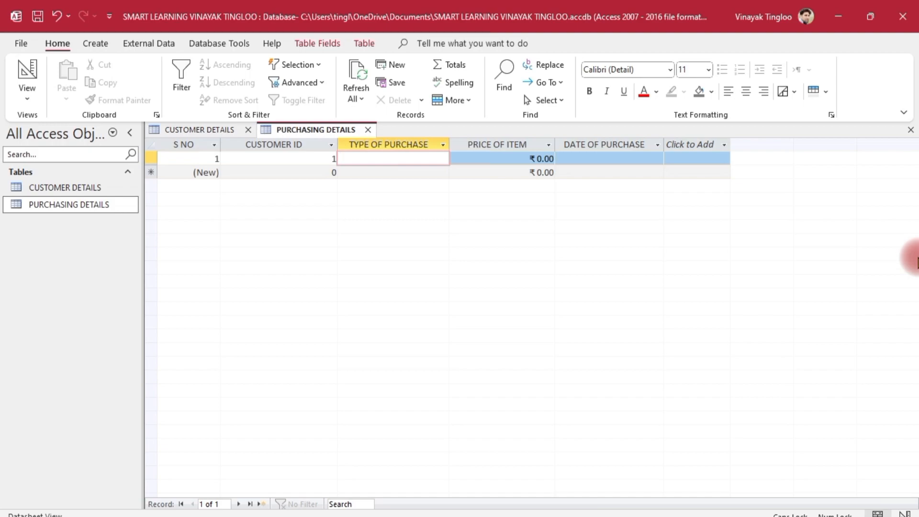
# - Record the first purchase as SMART PHONE, price 25000, dated 01-05-2020
pyautogui.write('SMART PHONE')
pyautogui.press('Tab')
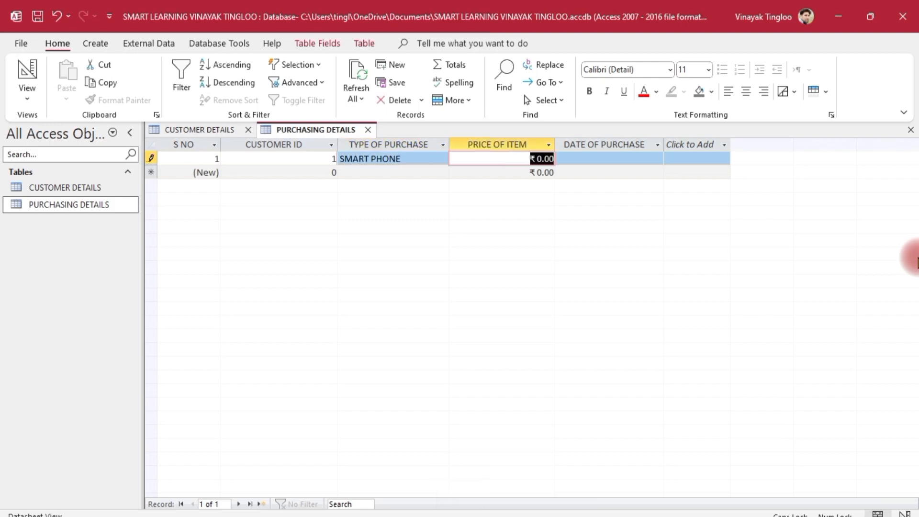
pyautogui.write('25000')
pyautogui.press('Tab')
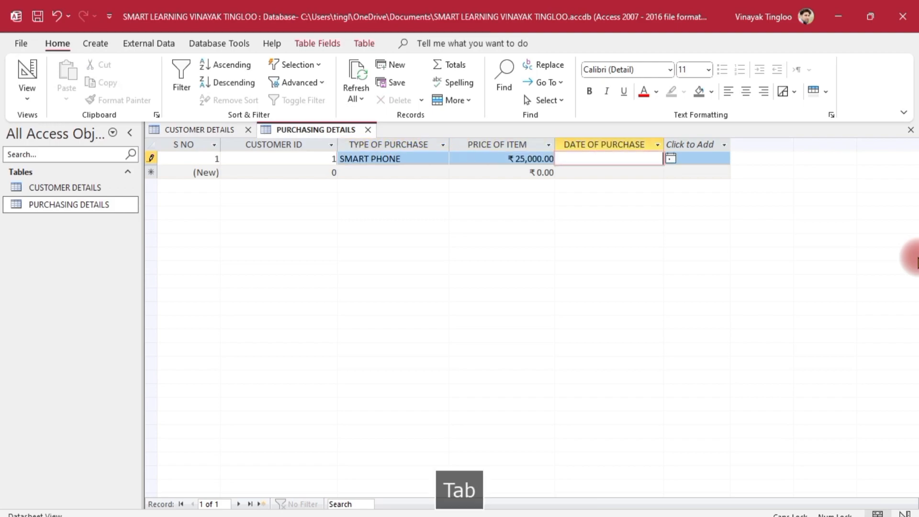
pyautogui.write('01-')
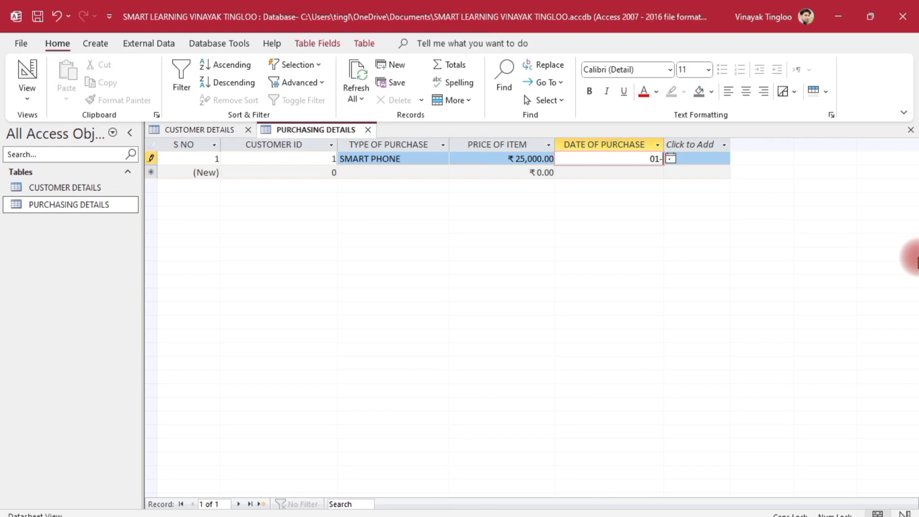
pyautogui.write('05-2020')
pyautogui.press('Tab')
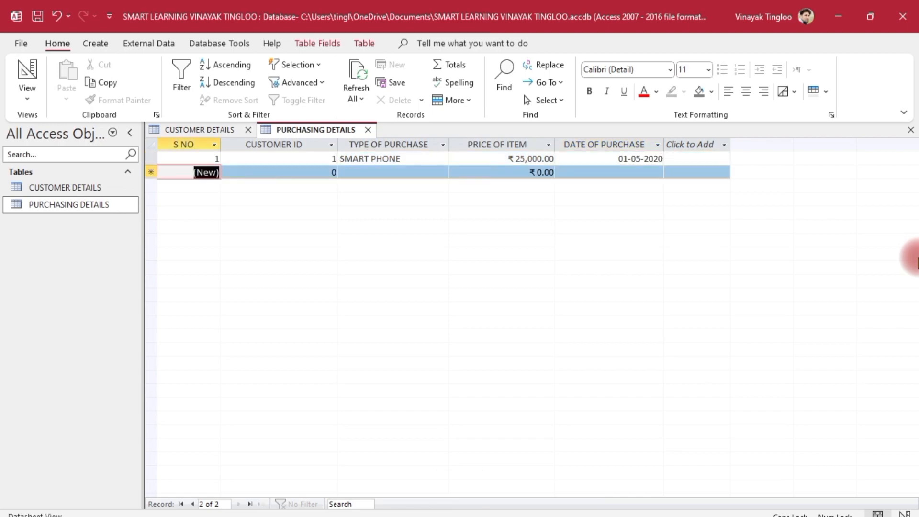
pyautogui.press('Tab')
# - Add a WASHING MACHINE purchase for customer 1 at 18000, dated 06-07-2021
pyautogui.write('1')
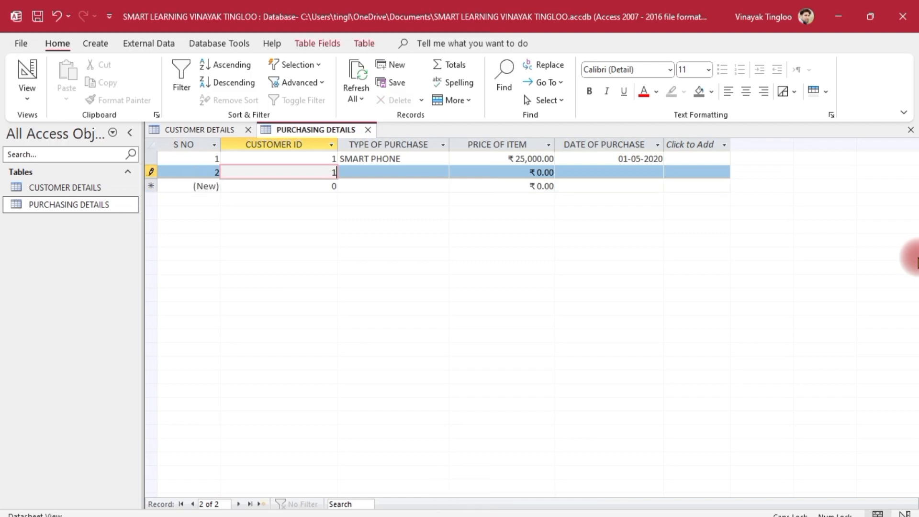
pyautogui.press('Tab')
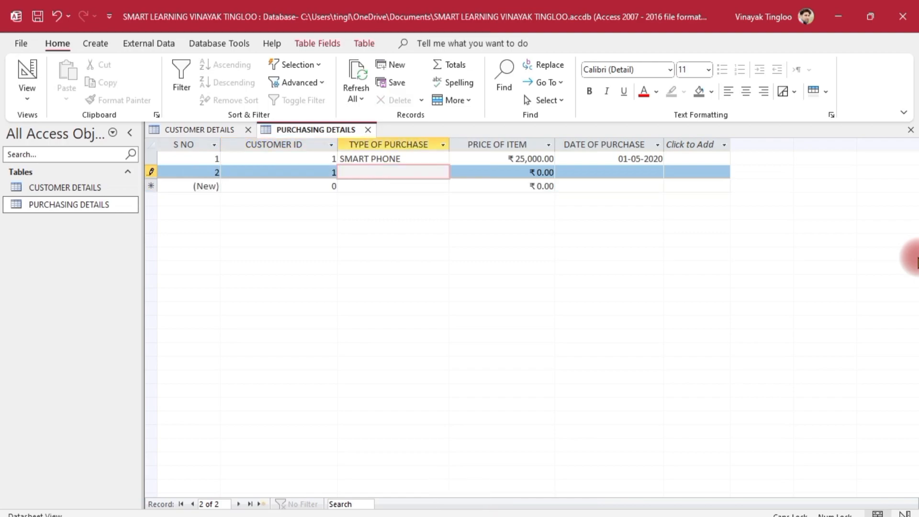
pyautogui.write('WASHING MACHINE')
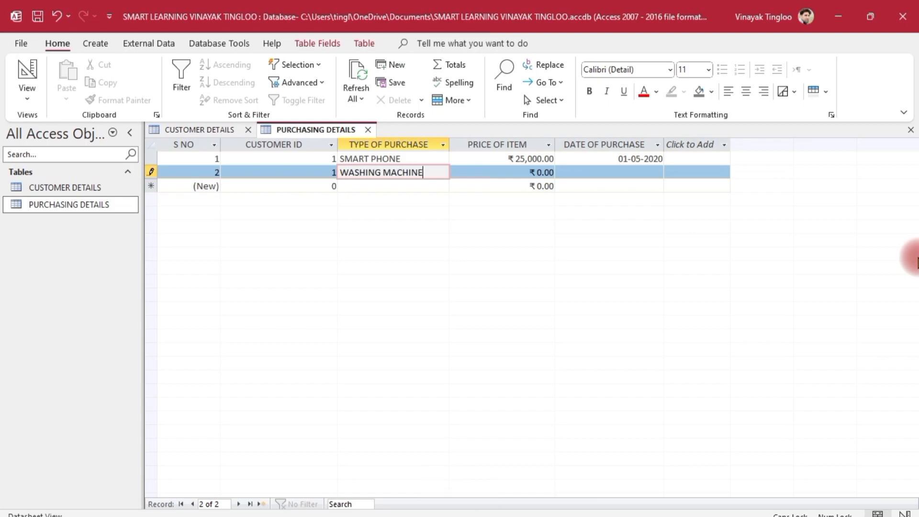
pyautogui.press('Tab')
pyautogui.write('18000')
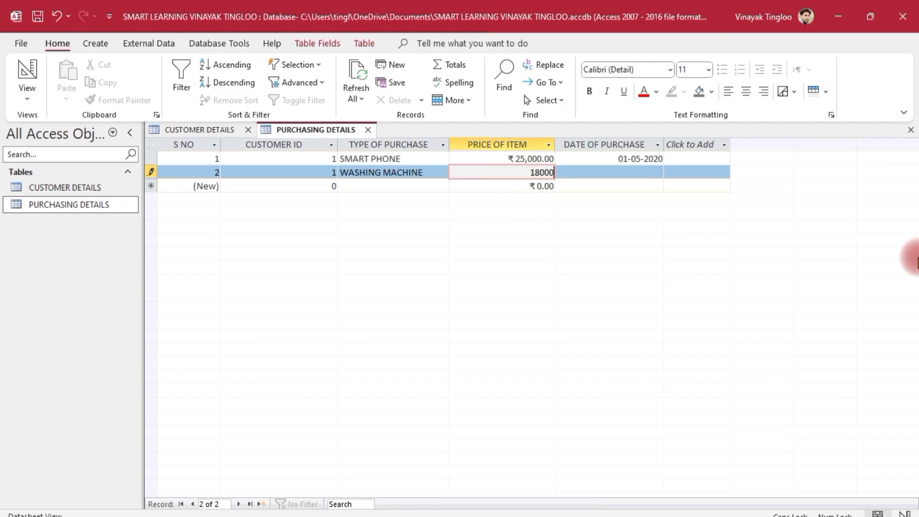
pyautogui.press('Tab')
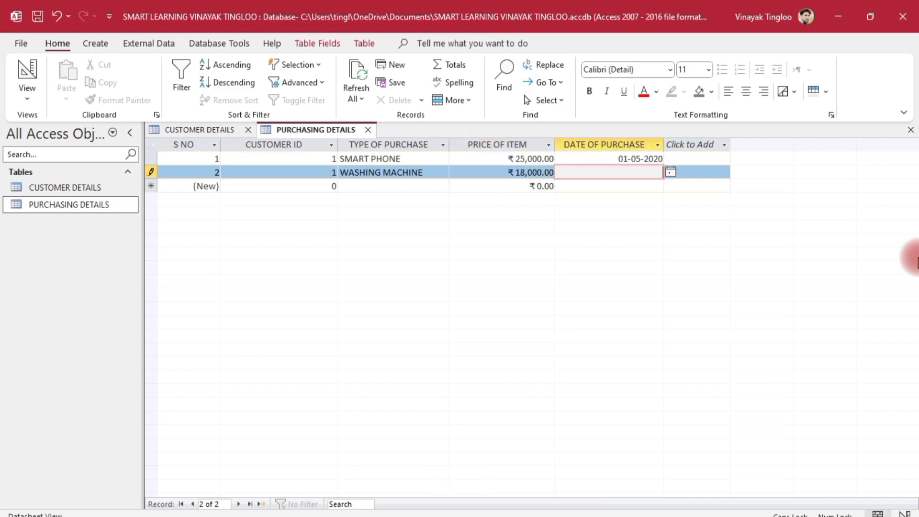
pyautogui.write('06-07-2021')
pyautogui.press('Tab')
# - Add INVERTER AND BATTERY for customer 2 at 28000, dated 01-01-2024
pyautogui.press('Tab')
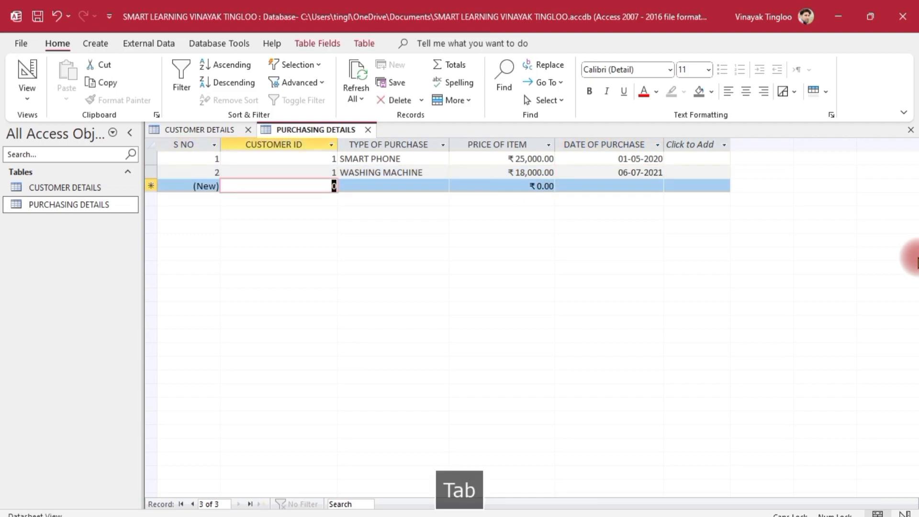
pyautogui.write('2')
pyautogui.press('Tab')
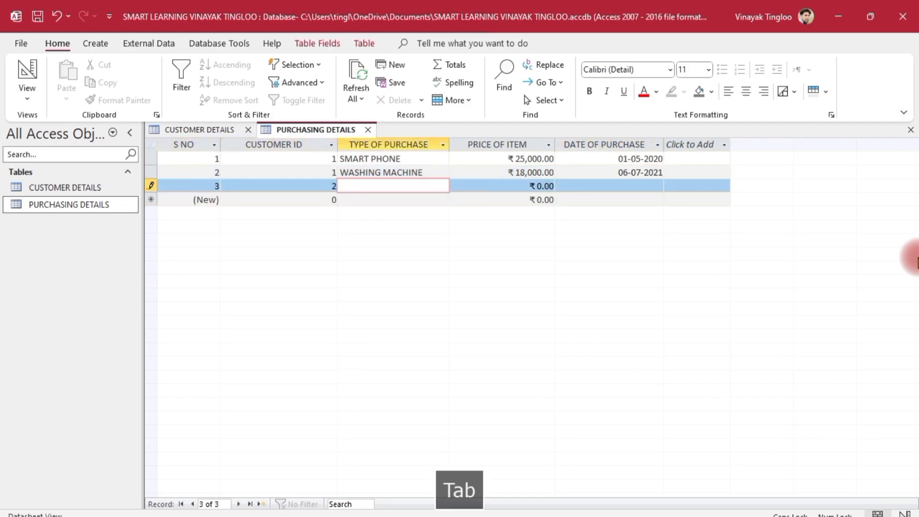
pyautogui.write('INVERTER AND BATTERY')
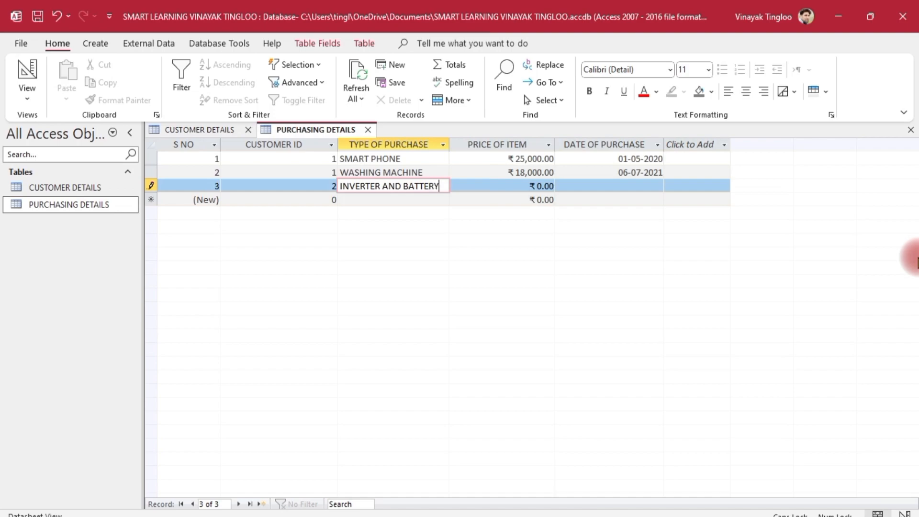
pyautogui.press('Tab')
pyautogui.write('2,80,00')
pyautogui.write('0000')
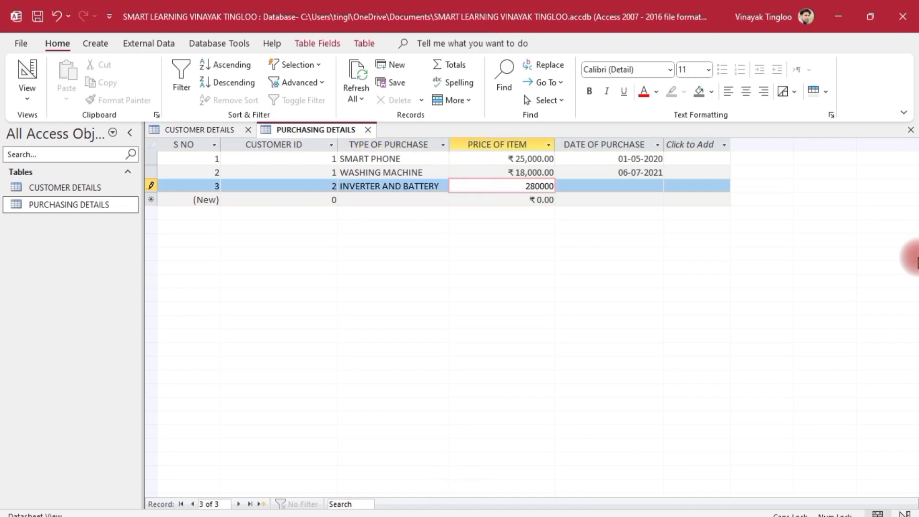
pyautogui.press('Tab')
pyautogui.click(541, 186)
pyautogui.press('BackSpace')
pyautogui.press('Tab')
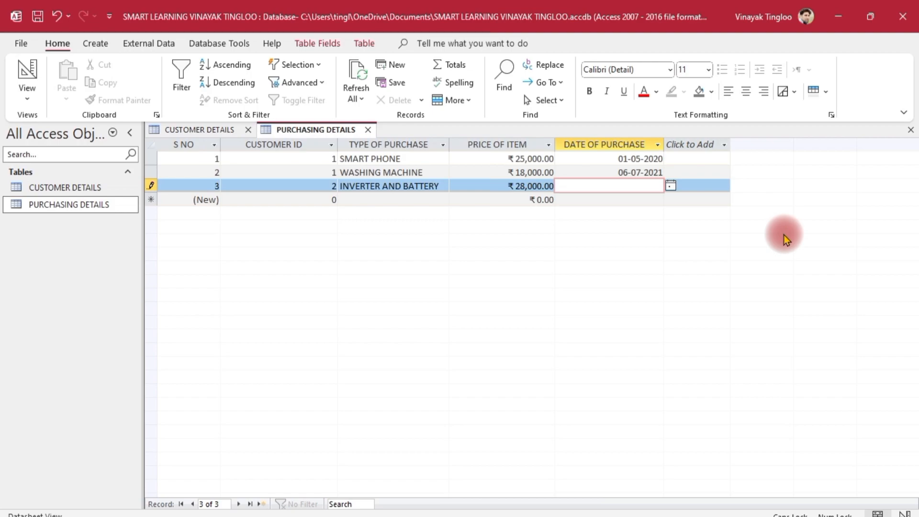
pyautogui.write('01-01-2024')
pyautogui.press('Tab')
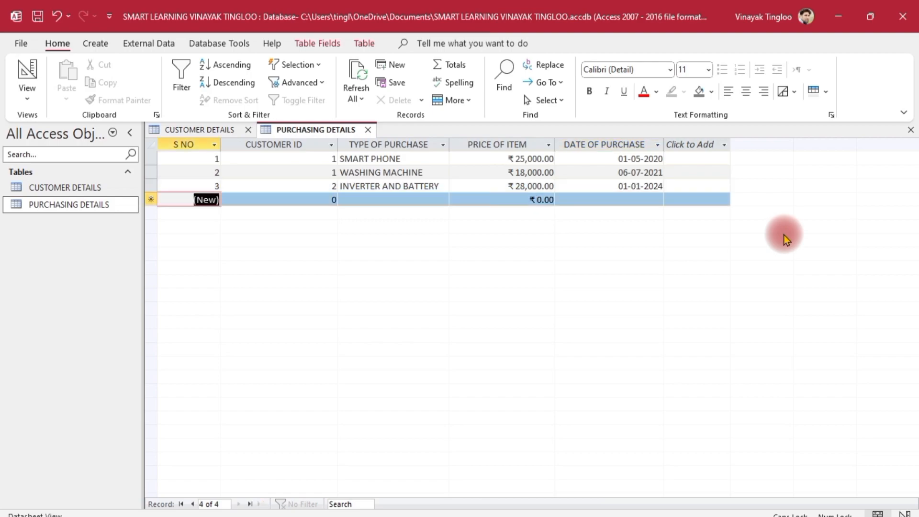
# - Add a CHAIRS purchase for customer 2 at 2500, dated 02-01-2024
pyautogui.press('Tab')
pyautogui.write('0')
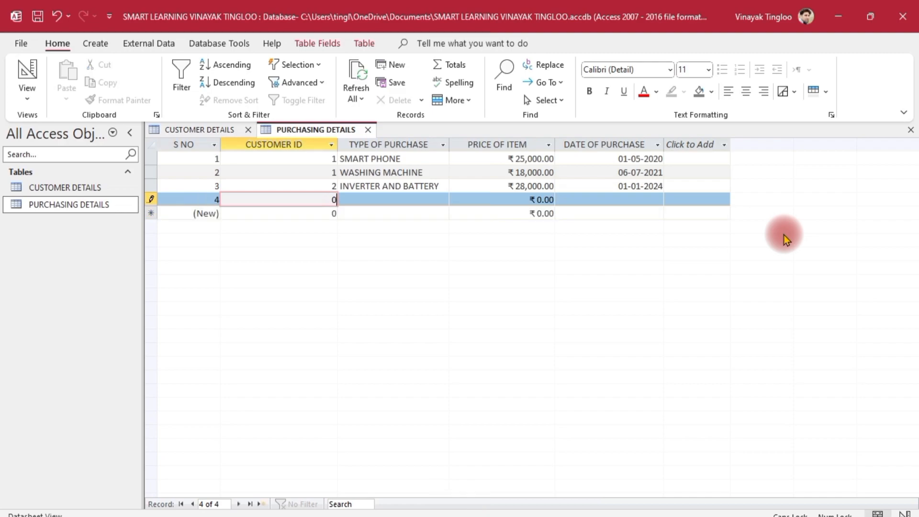
pyautogui.press('BackSpace')
pyautogui.press('Tab')
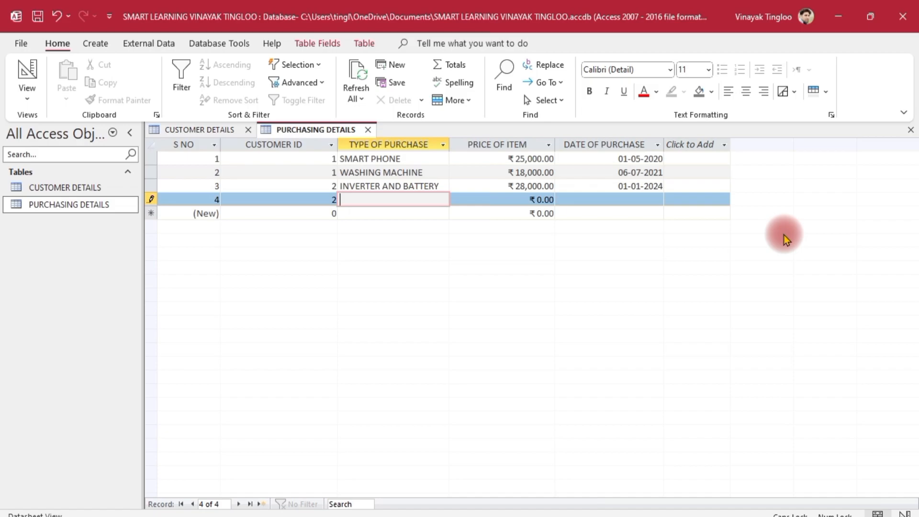
pyautogui.write('CHAIRS')
pyautogui.press('Tab')
pyautogui.write('2500')
pyautogui.press('Tab')
pyautogui.write('02-01-2024')
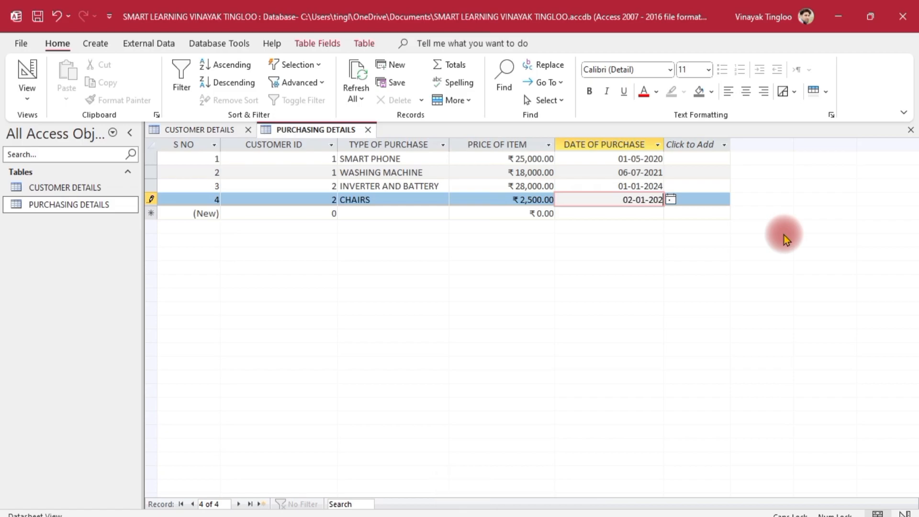
pyautogui.press('Tab')
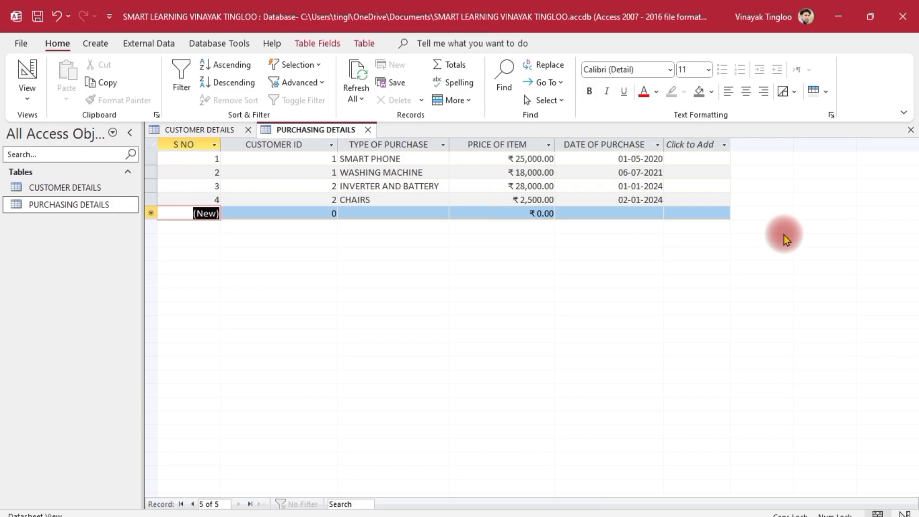
# - Add a LAPTOP purchase for customer 3 at 38000, dated 04-01-2024
pyautogui.press('Tab')
pyautogui.write('3')
pyautogui.press('Tab')
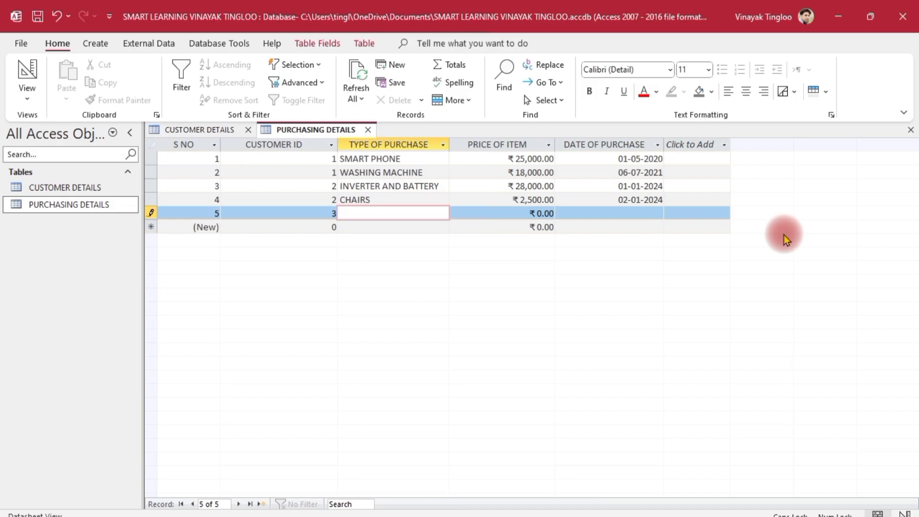
pyautogui.write('LAPTOP')
pyautogui.press('Tab')
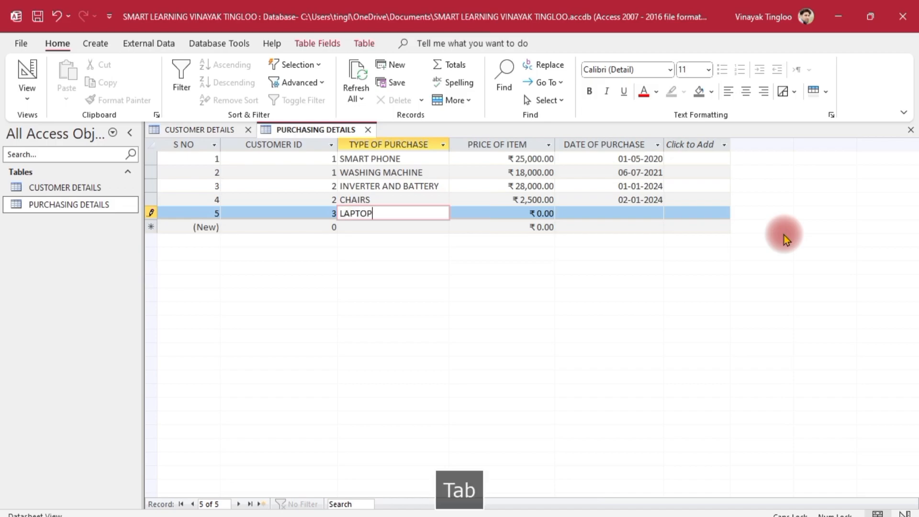
pyautogui.write('38000')
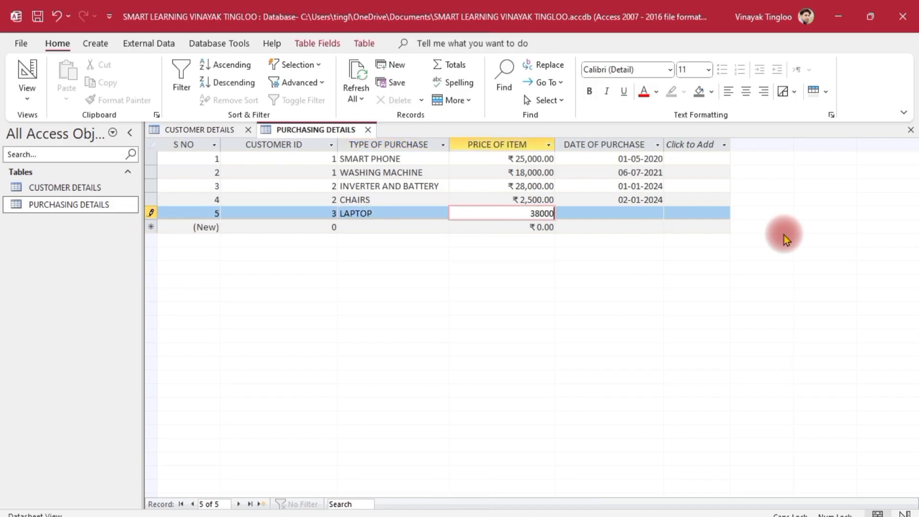
pyautogui.press('Tab')
pyautogui.write('04-01-2024')
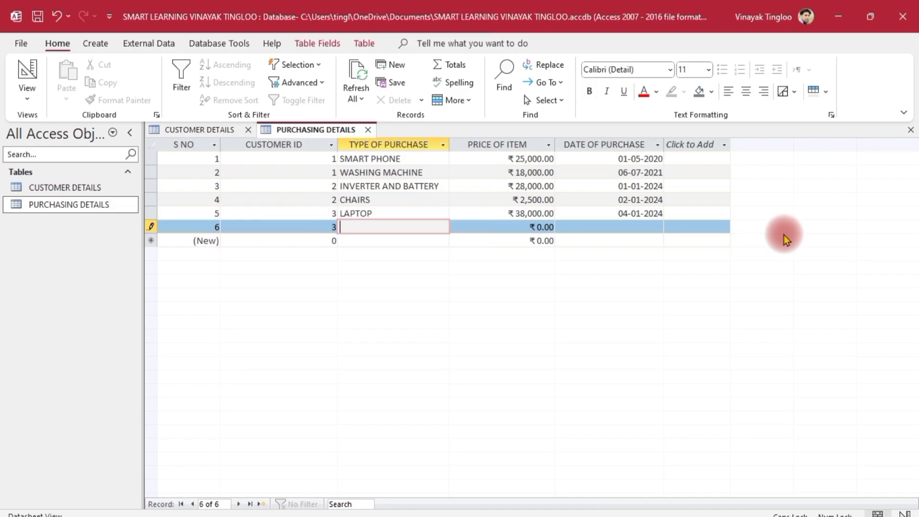
# - Add KEYBOARD AND MOUSE at 1800, dated 04-01-2024
pyautogui.write('KEYBOARD AND MOUSE')
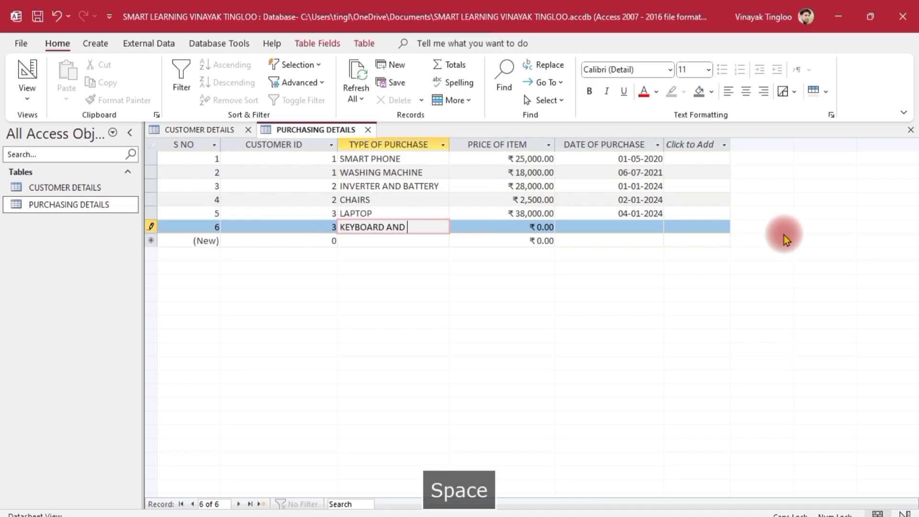
pyautogui.press('Tab')
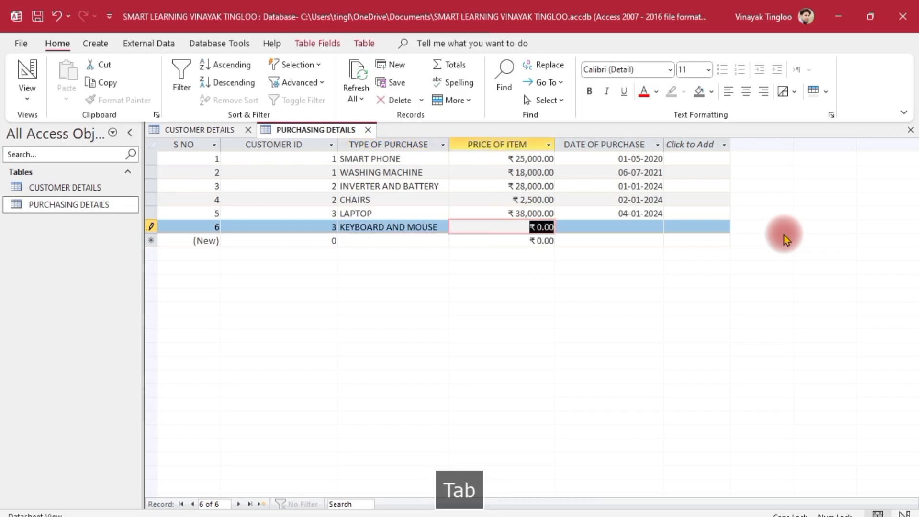
pyautogui.write('1800')
pyautogui.press('Tab')
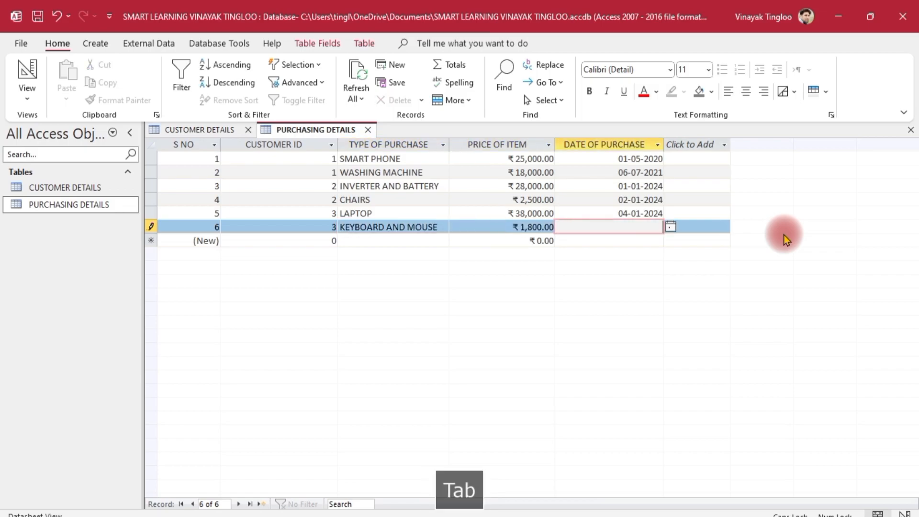
pyautogui.write('04-01-2024')
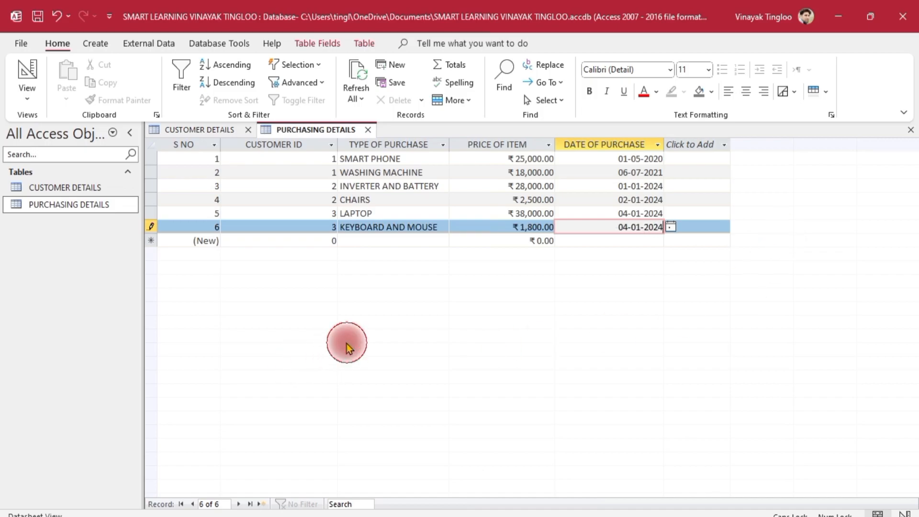
# - Save the KEYBOARD AND MOUSE purchase, then centre the CUSTOMER ID column in CUSTOMER DETAILS
pyautogui.click(378, 240)
pyautogui.click(206, 131)
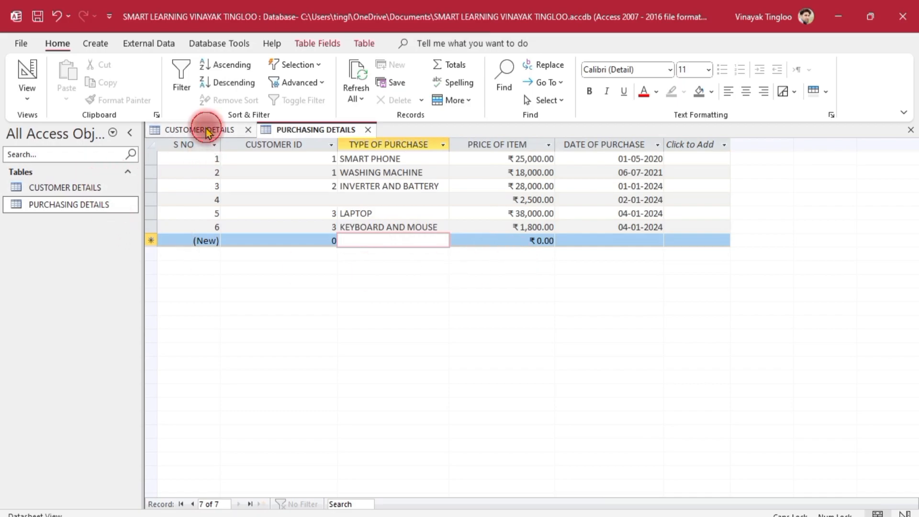
pyautogui.moveTo(252, 160); pyautogui.dragTo(227, 190)
pyautogui.click(222, 144)
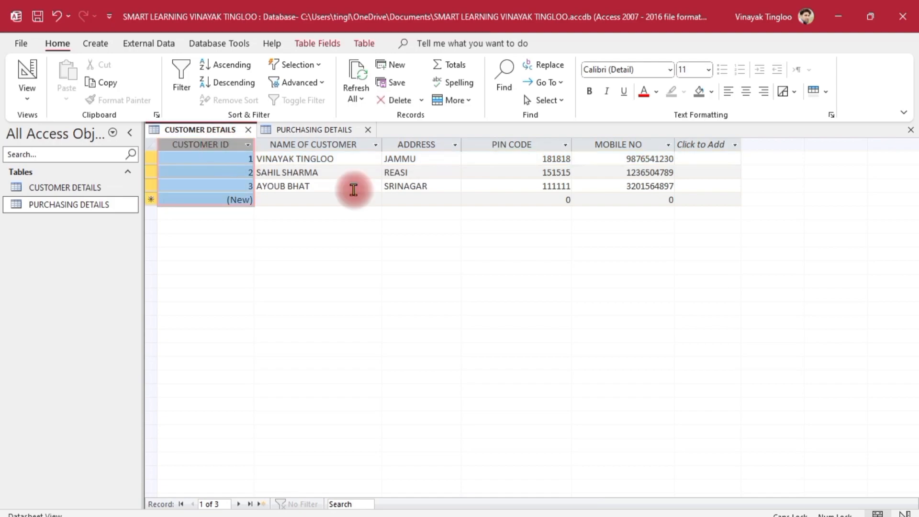
pyautogui.click(746, 91)
pyautogui.hotkey('ctrl', 'z')
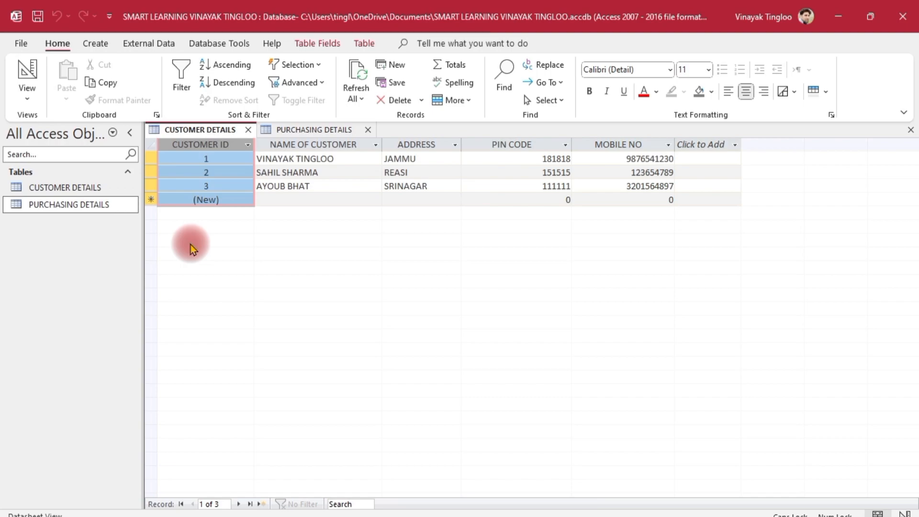
pyautogui.click(335, 184)
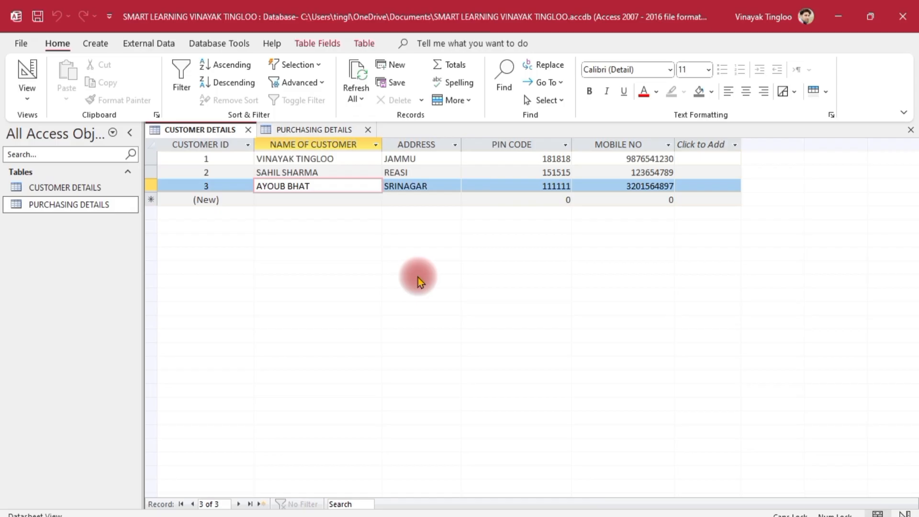
# - Capture a screenshot of the customer table, then show the Database Tools ribbon
pyautogui.press('Print')
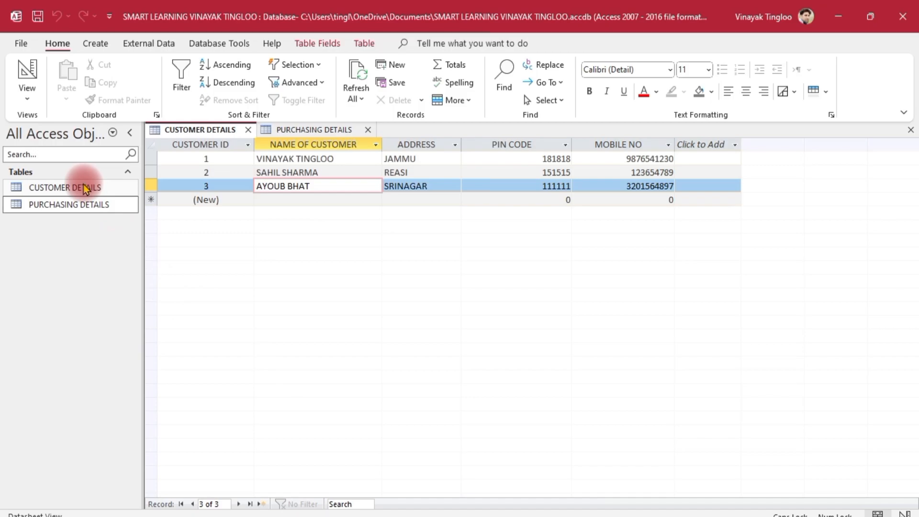
pyautogui.click(318, 131)
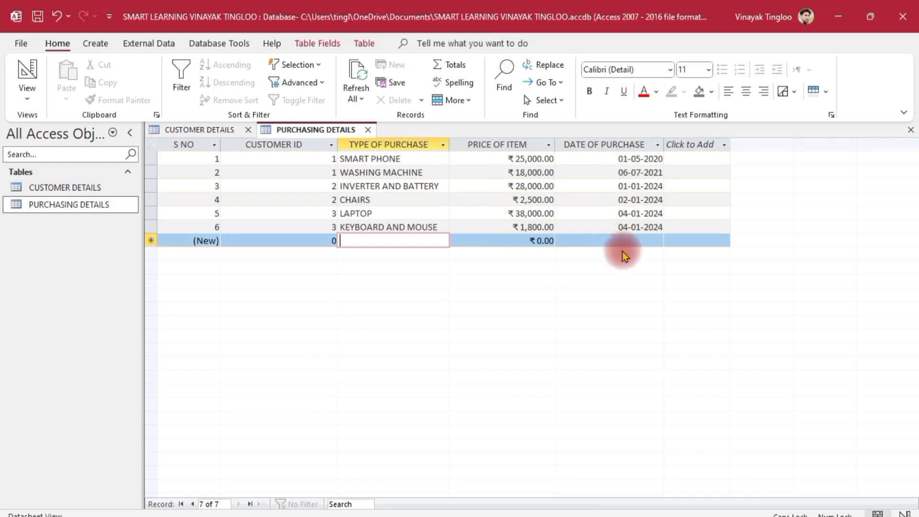
pyautogui.click(188, 129)
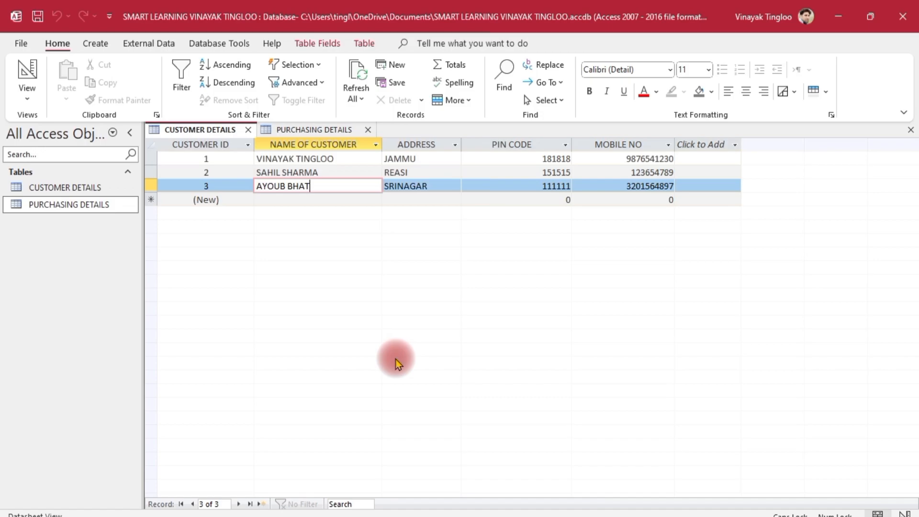
pyautogui.click(235, 43)
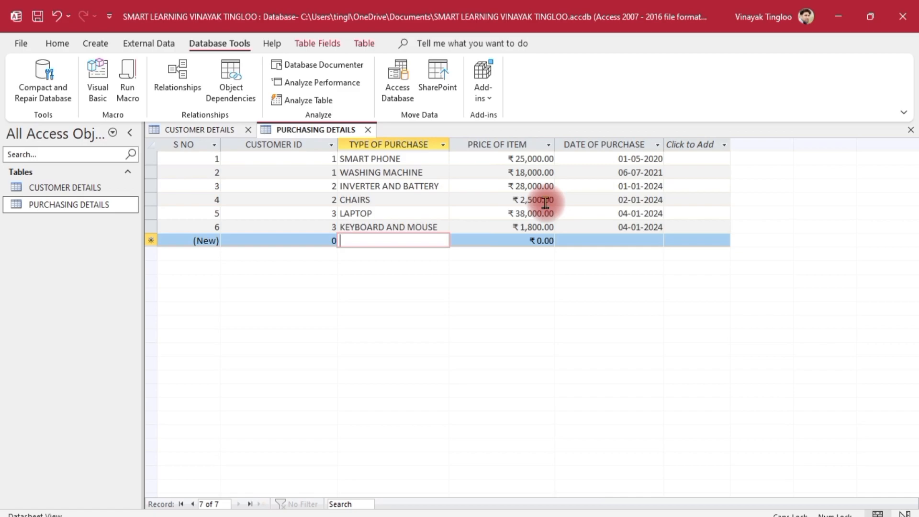
# - Add both tables to the Relationships layout and drag CUSTOMER ID onto PURCHASING DETAILS' CUSTOMER ID
pyautogui.click(179, 72)
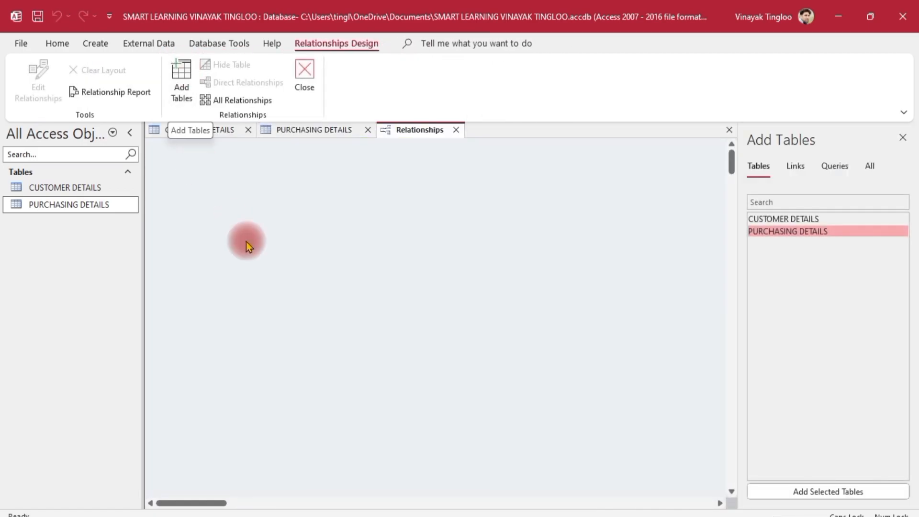
pyautogui.click(555, 179)
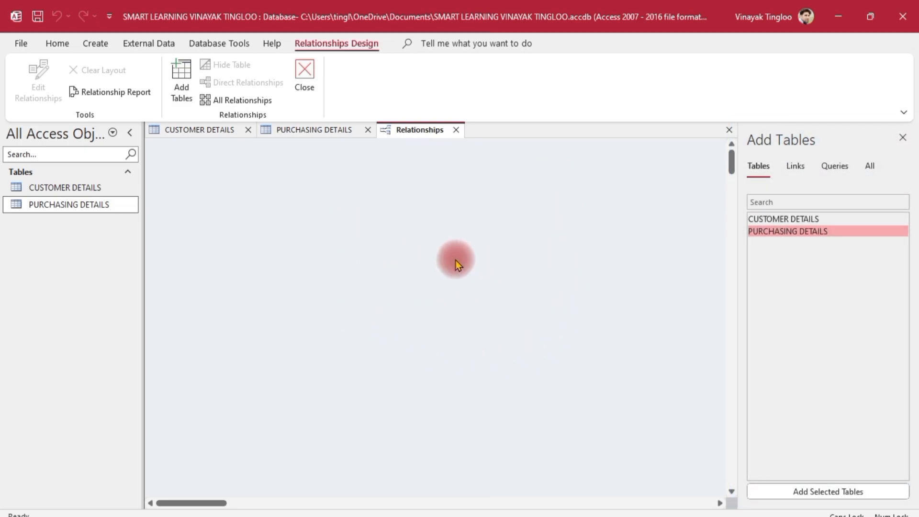
pyautogui.doubleClick(788, 219)
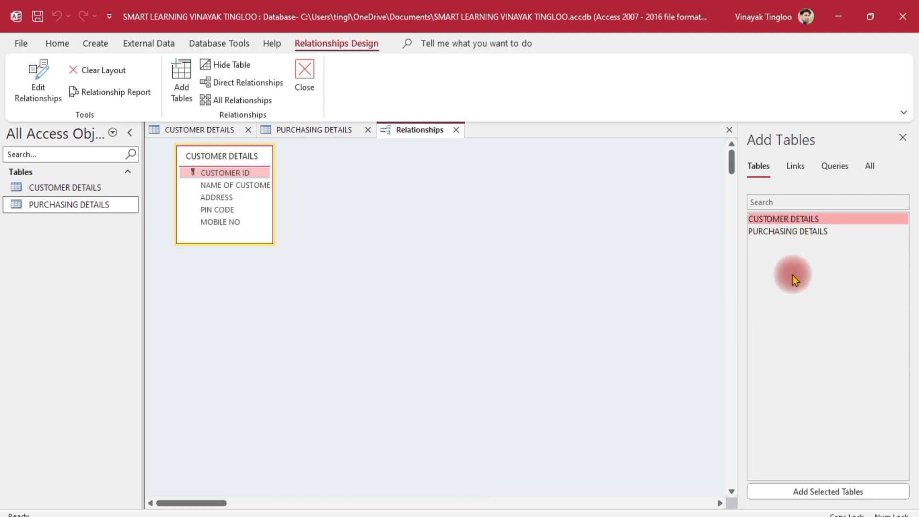
pyautogui.doubleClick(788, 232)
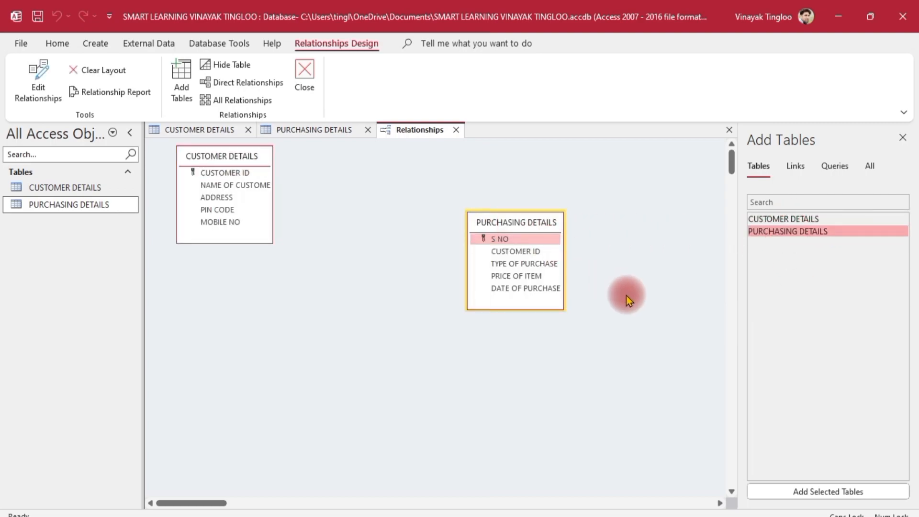
pyautogui.moveTo(226, 156); pyautogui.dragTo(370, 222)
pyautogui.moveTo(522, 222); pyautogui.dragTo(495, 223)
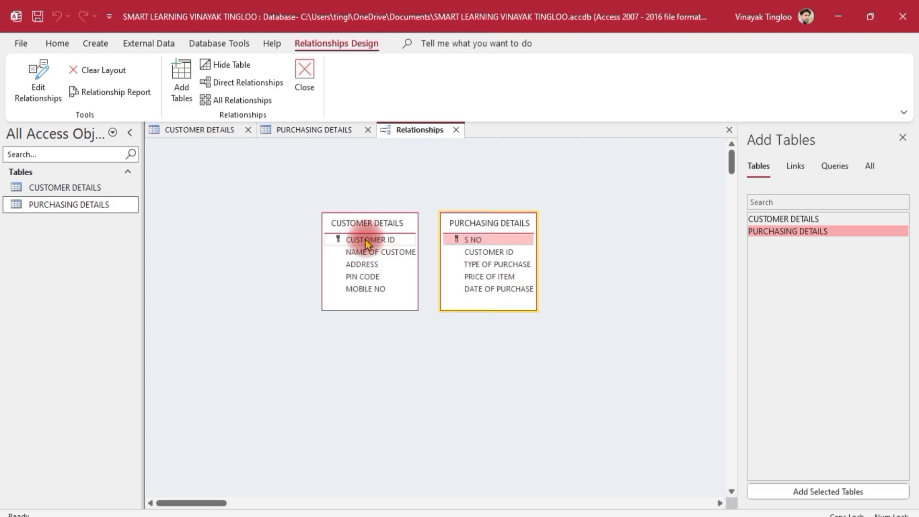
pyautogui.moveTo(367, 243); pyautogui.dragTo(484, 252)
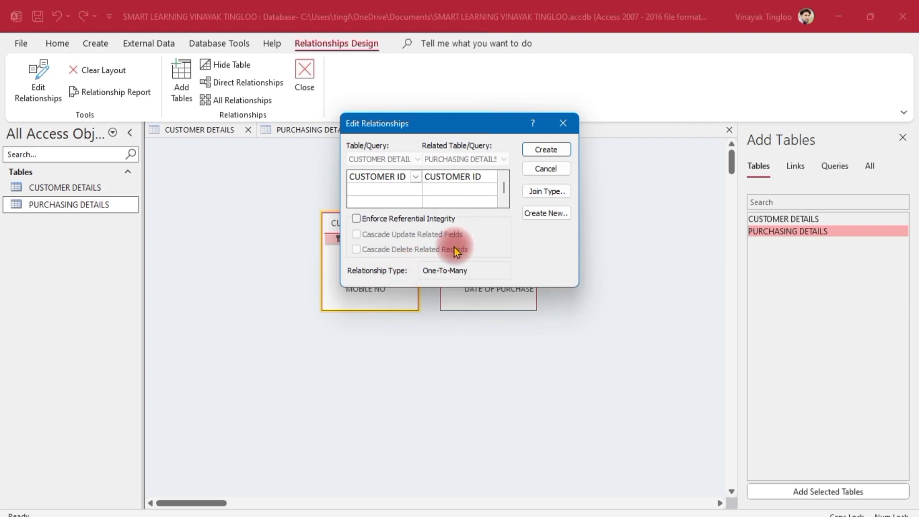
# - Enforce referential integrity with cascade updates and deletes, and try creating the relationship
pyautogui.click(356, 219)
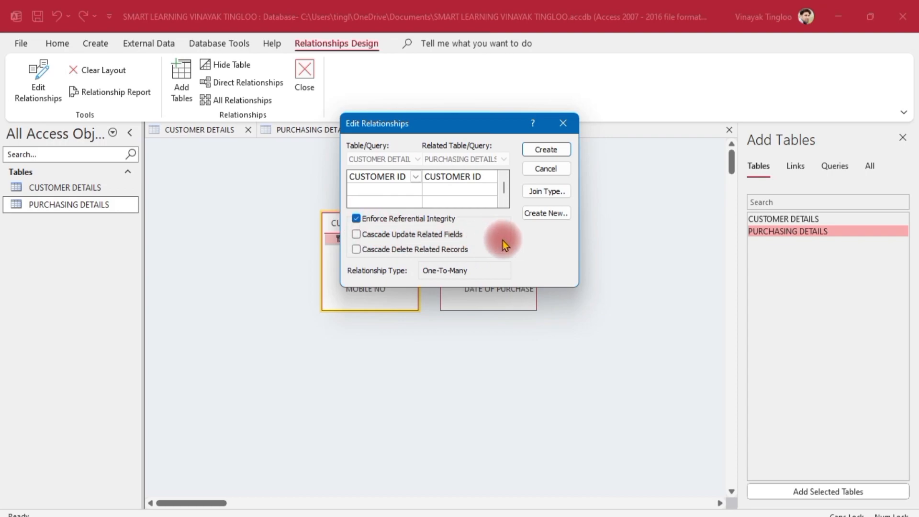
pyautogui.click(357, 235)
pyautogui.click(357, 250)
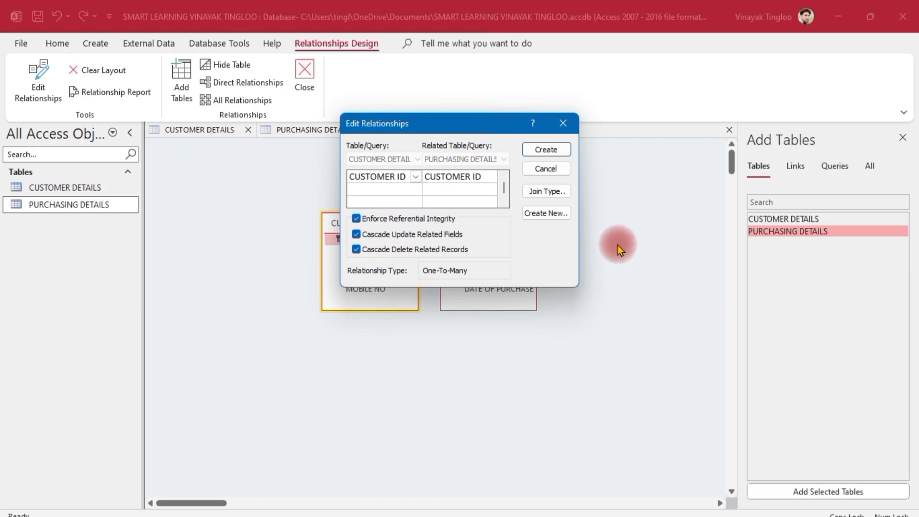
pyautogui.click(547, 149)
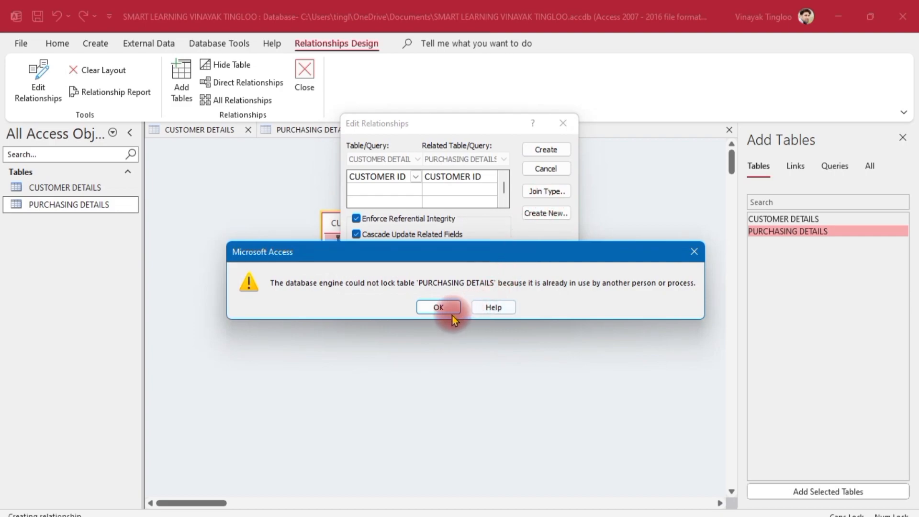
# - Dismiss the table-lock errors, cancel the edit, and close CUSTOMER DETAILS saving its layout
pyautogui.click(452, 314)
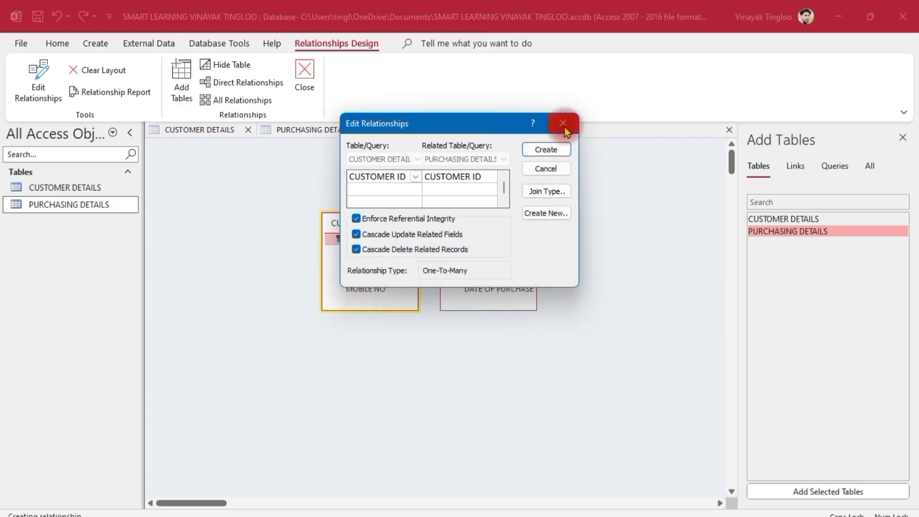
pyautogui.click(547, 149)
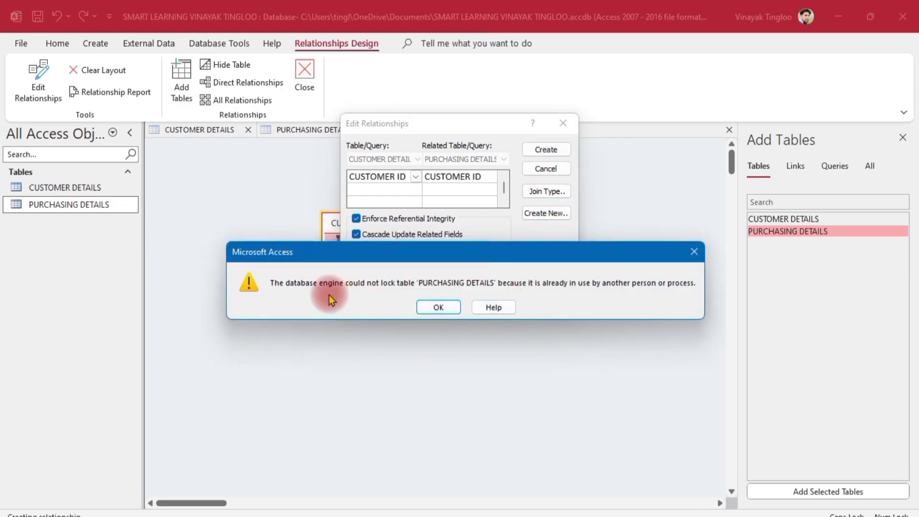
pyautogui.click(433, 307)
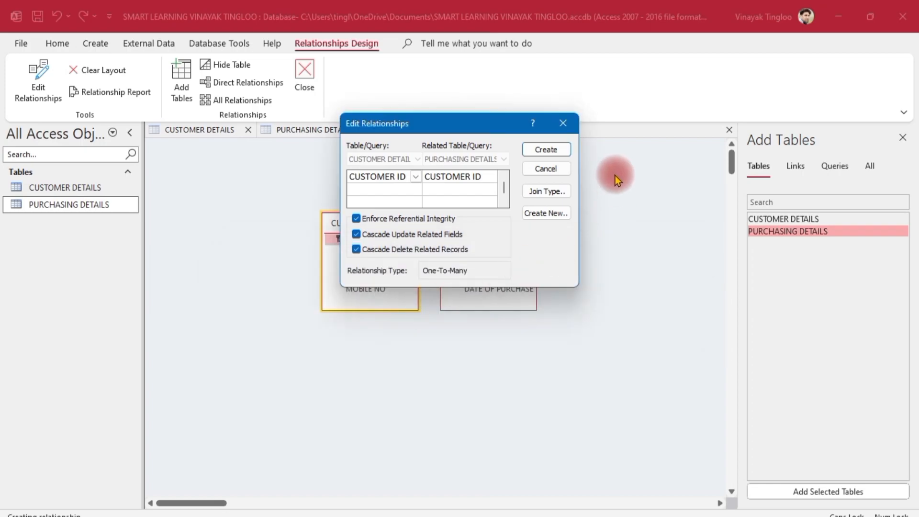
pyautogui.click(564, 126)
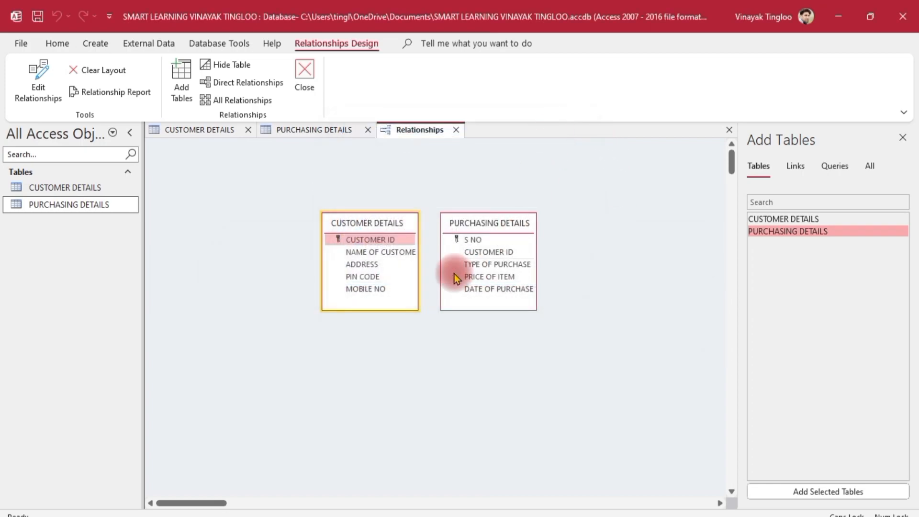
pyautogui.click(248, 129)
pyautogui.click(411, 305)
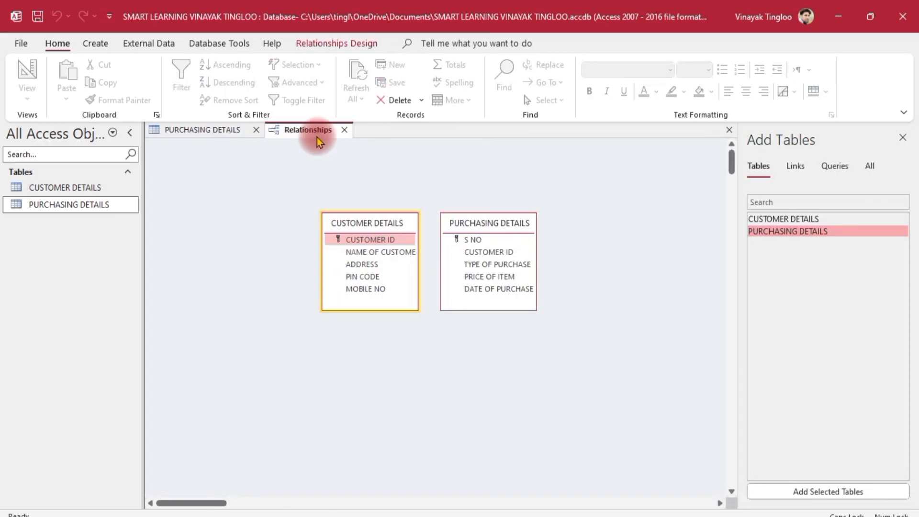
# - Close PURCHASING DETAILS, then create the CUSTOMER ID link with integrity and cascade updates and deletes
pyautogui.click(257, 130)
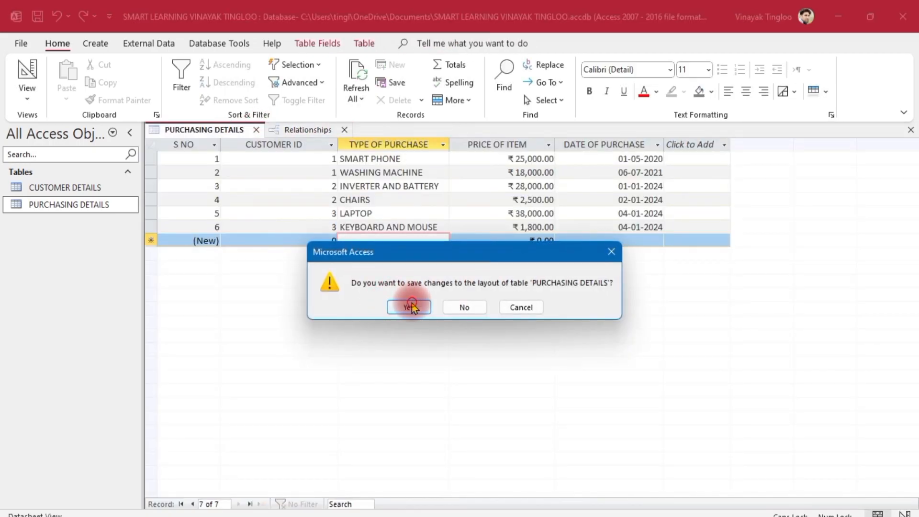
pyautogui.click(411, 304)
pyautogui.moveTo(375, 239); pyautogui.dragTo(483, 253)
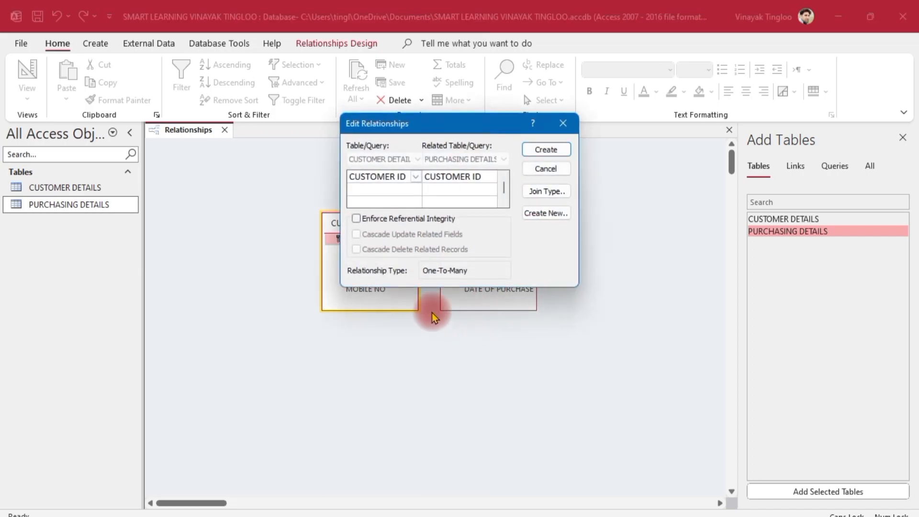
pyautogui.click(365, 219)
pyautogui.click(357, 234)
pyautogui.click(357, 249)
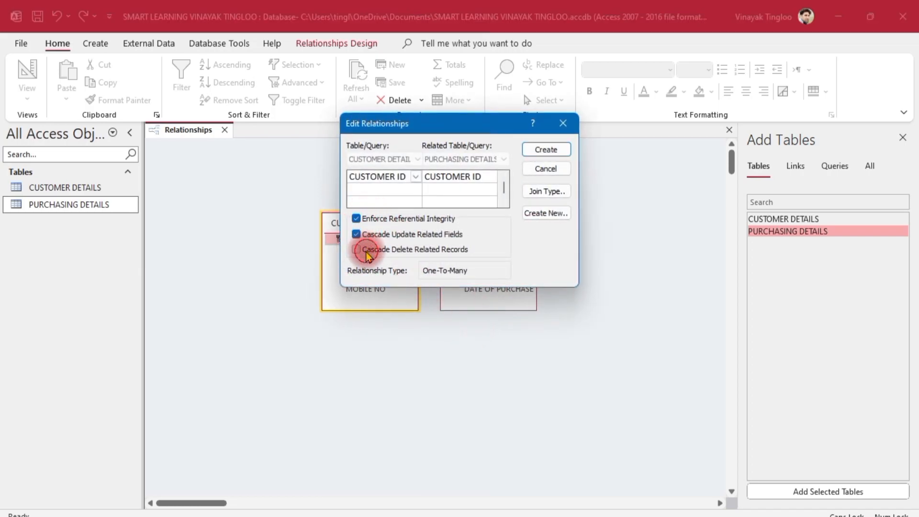
pyautogui.click(546, 149)
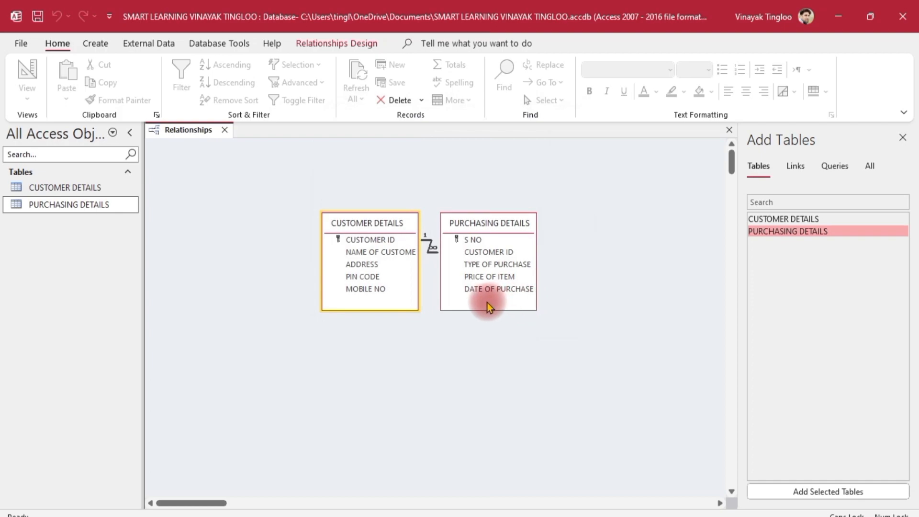
# - Tidy the diagram, close Relationships saving the layout, and reopen CUSTOMER DETAILS
pyautogui.moveTo(477, 214); pyautogui.dragTo(548, 181)
pyautogui.click(635, 293)
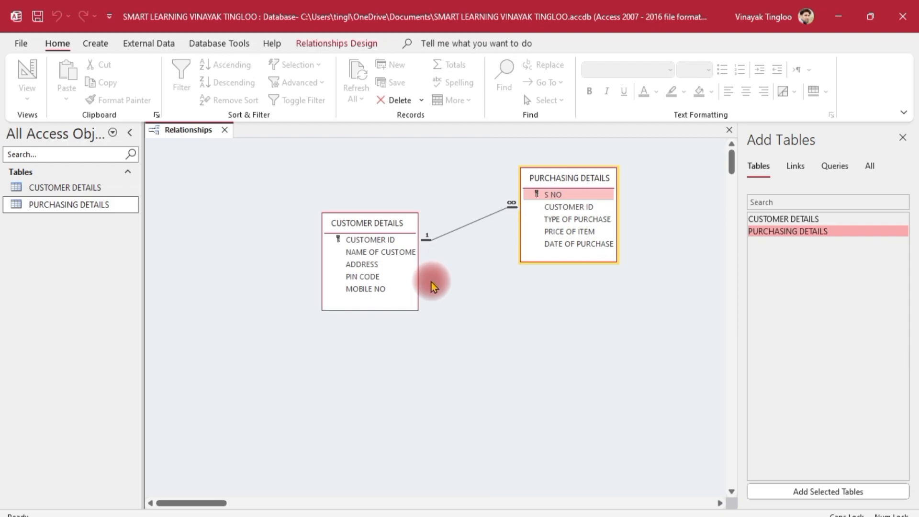
pyautogui.click(902, 138)
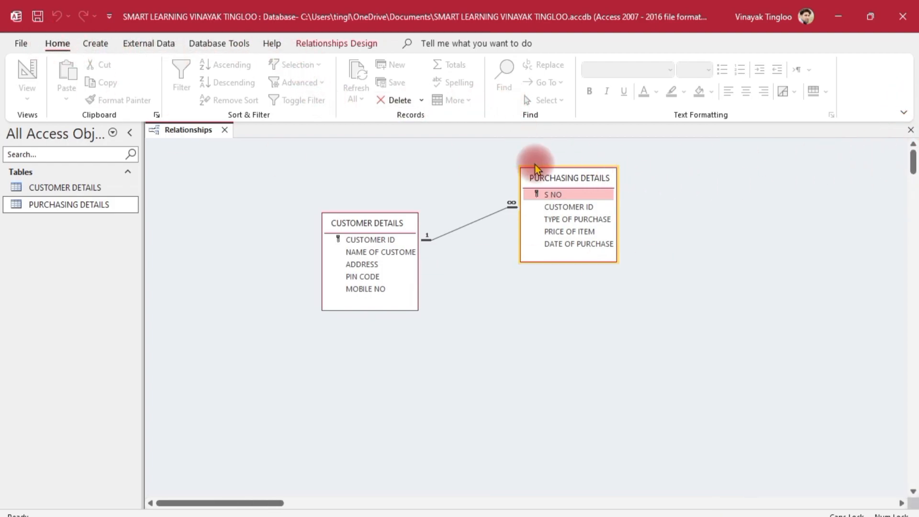
pyautogui.click(225, 130)
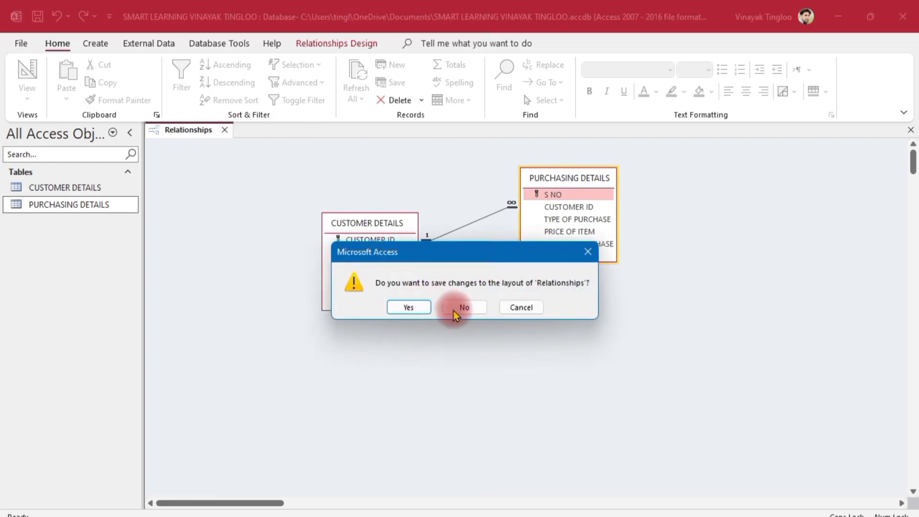
pyautogui.click(407, 307)
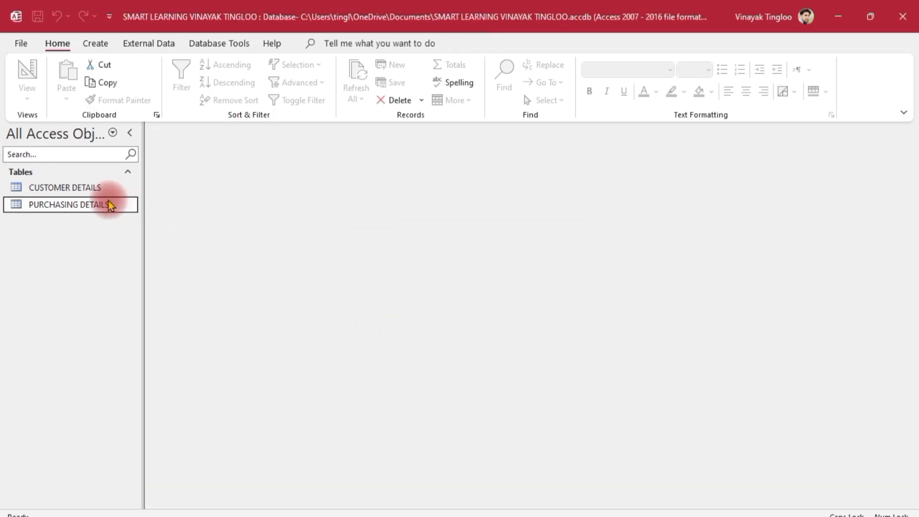
pyautogui.doubleClick(72, 187)
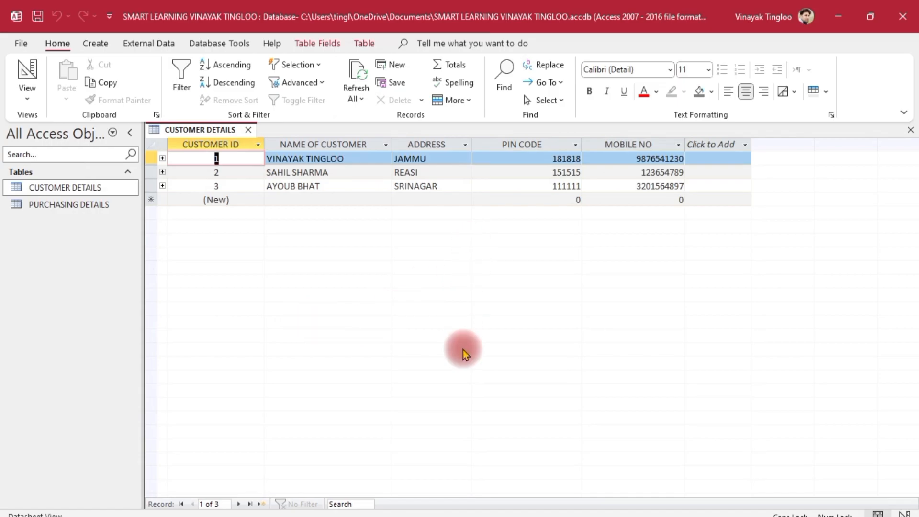
pyautogui.moveTo(569, 479)
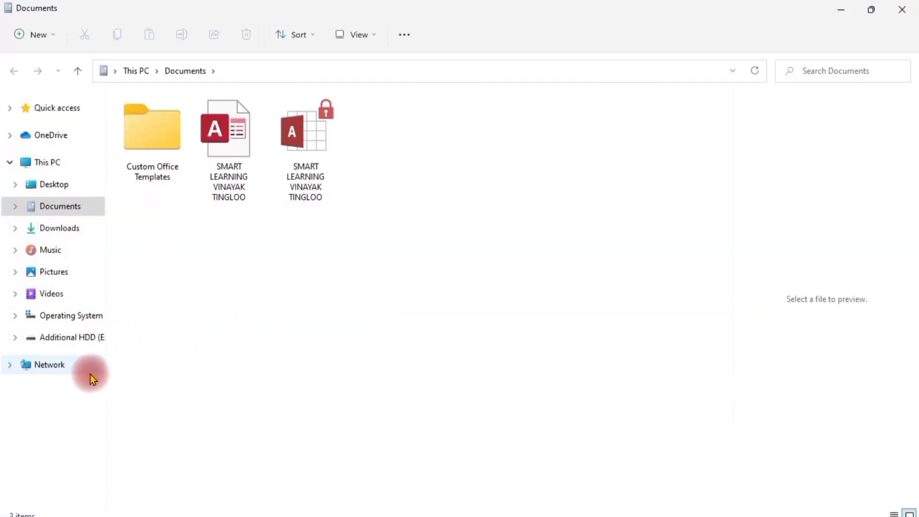
# - Open Screenshot (2) from the Pictures > Screenshots folder
pyautogui.click(63, 278)
pyautogui.doubleClick(384, 145)
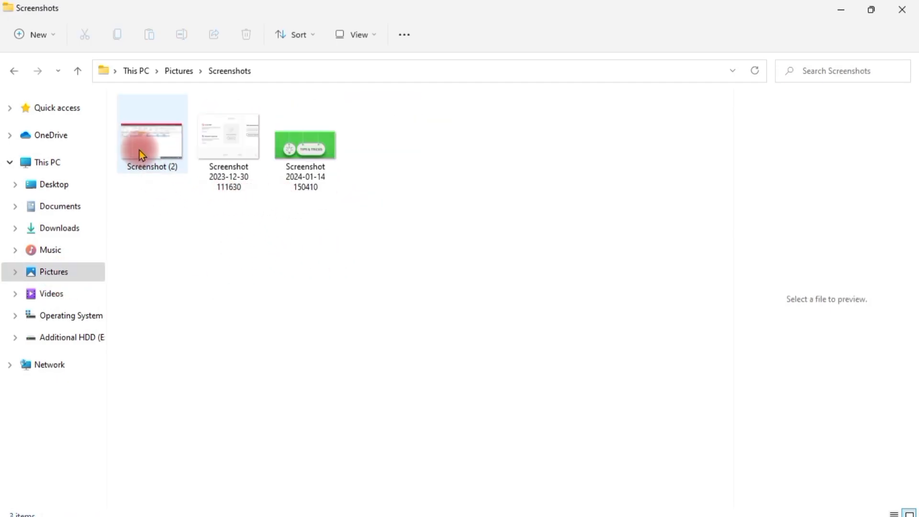
pyautogui.click(139, 151)
pyautogui.press('Return')
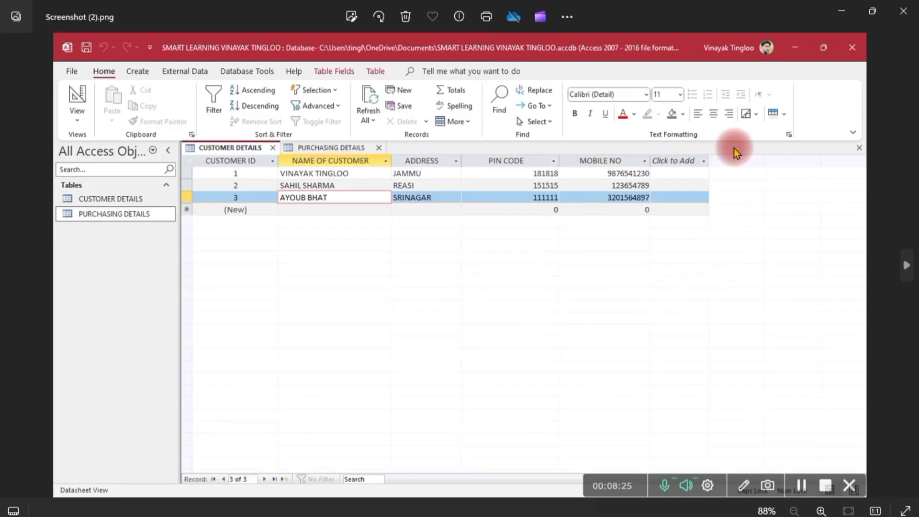
# - Window the Photos viewer, zoom and pan to the customer table, then close it
pyautogui.click(872, 11)
pyautogui.moveTo(150, 31); pyautogui.dragTo(385, 56)
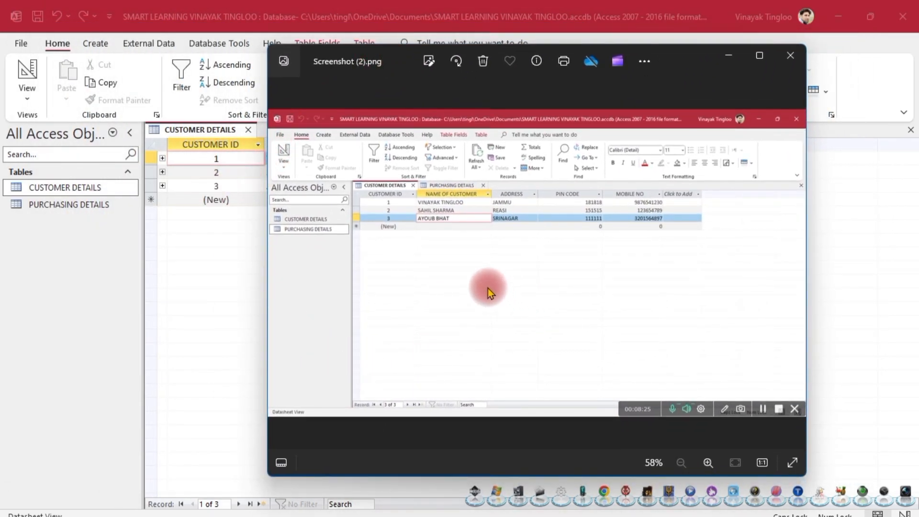
pyautogui.scroll(3, 491, 293)
pyautogui.moveTo(479, 284); pyautogui.dragTo(599, 341)
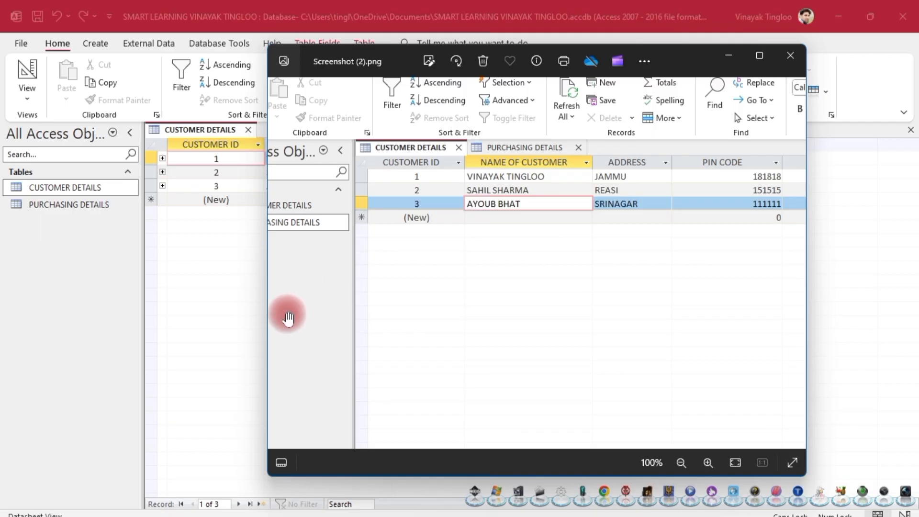
pyautogui.click(791, 57)
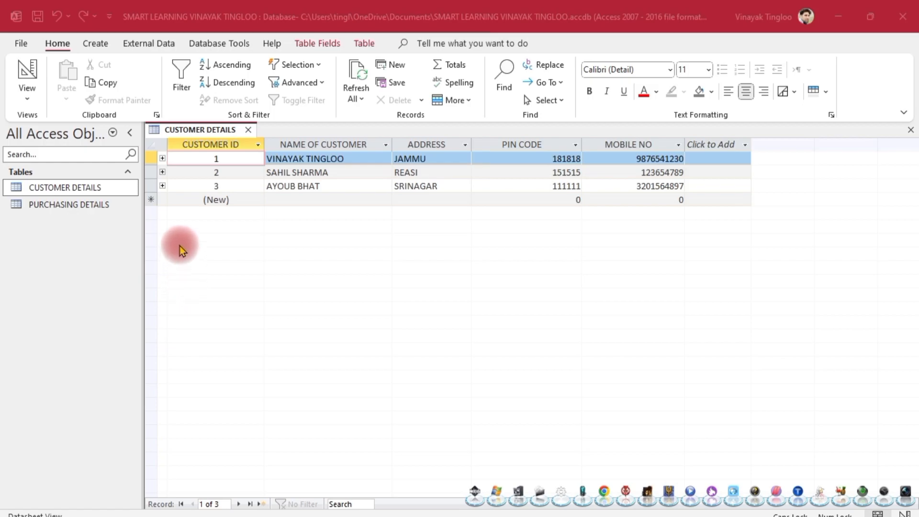
# - Expand the purchase subdatasheets beneath customers 1, 2 and 3
pyautogui.click(162, 158)
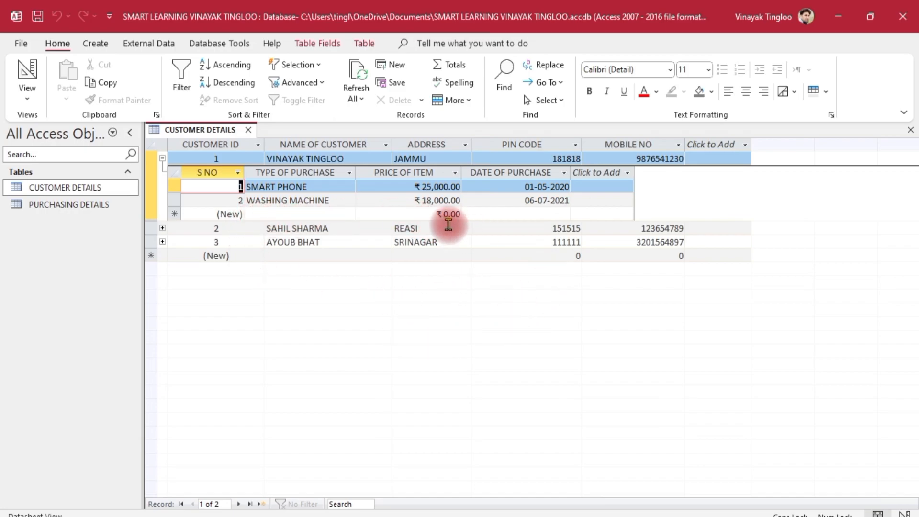
pyautogui.click(163, 229)
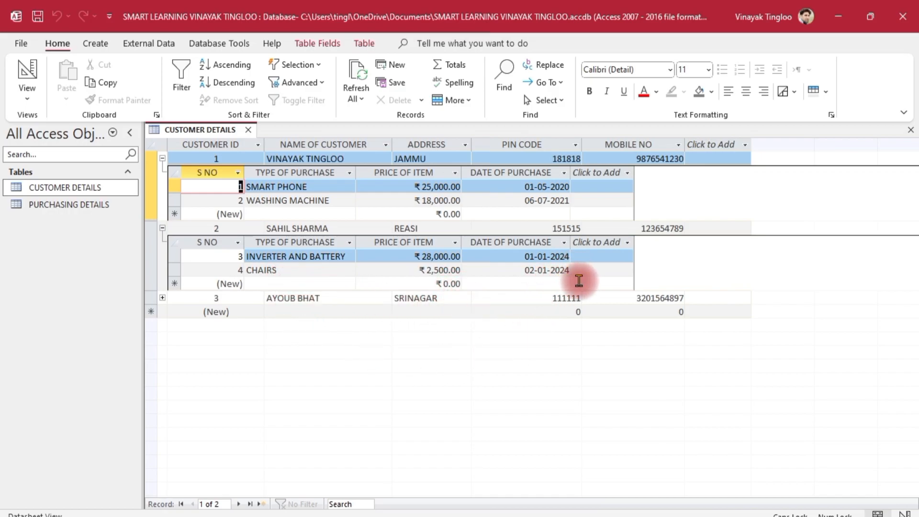
pyautogui.click(162, 298)
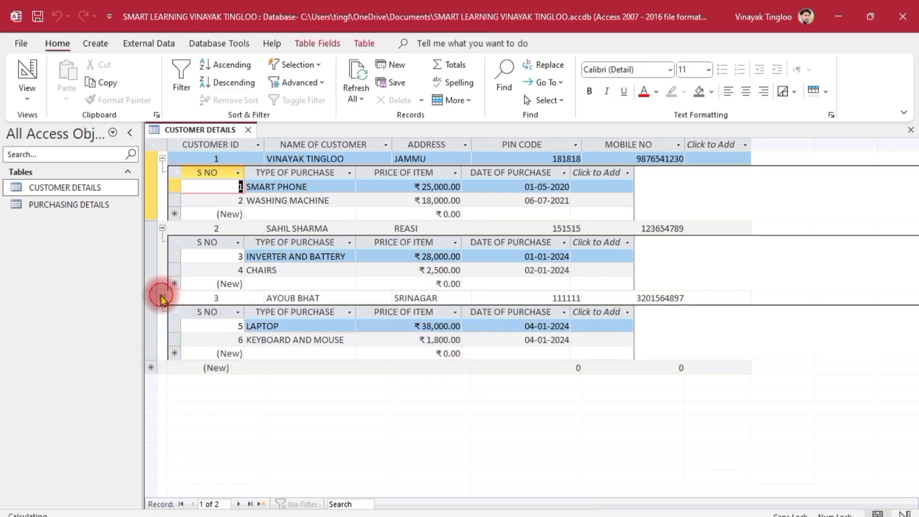